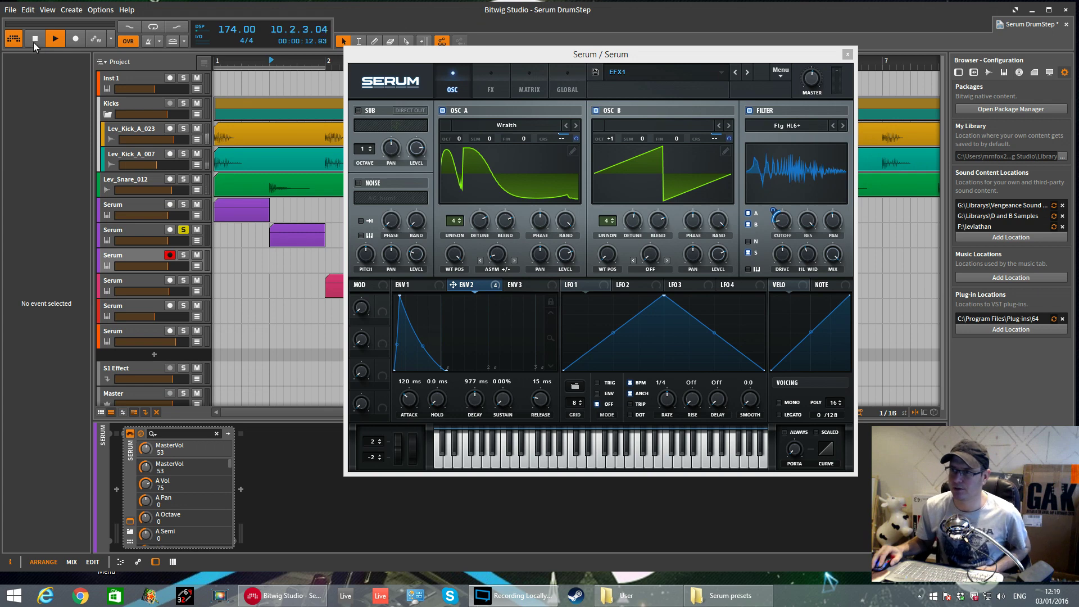
# Audition the drumstep loop and cut Env 2's attack from 120 ms to about 102 ms
pyautogui.click(34, 40)
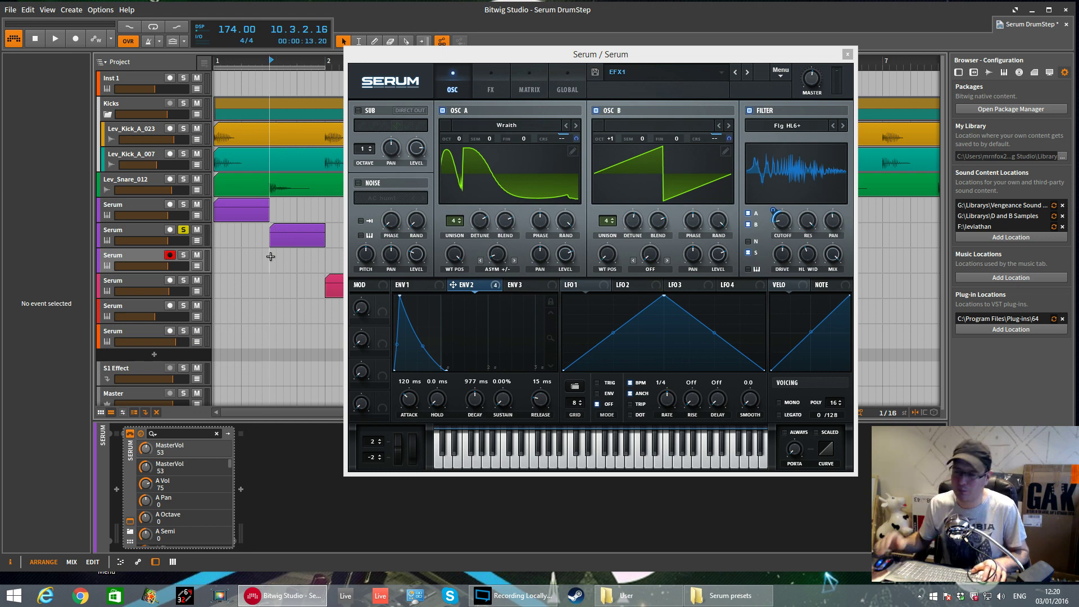
pyautogui.press('space')
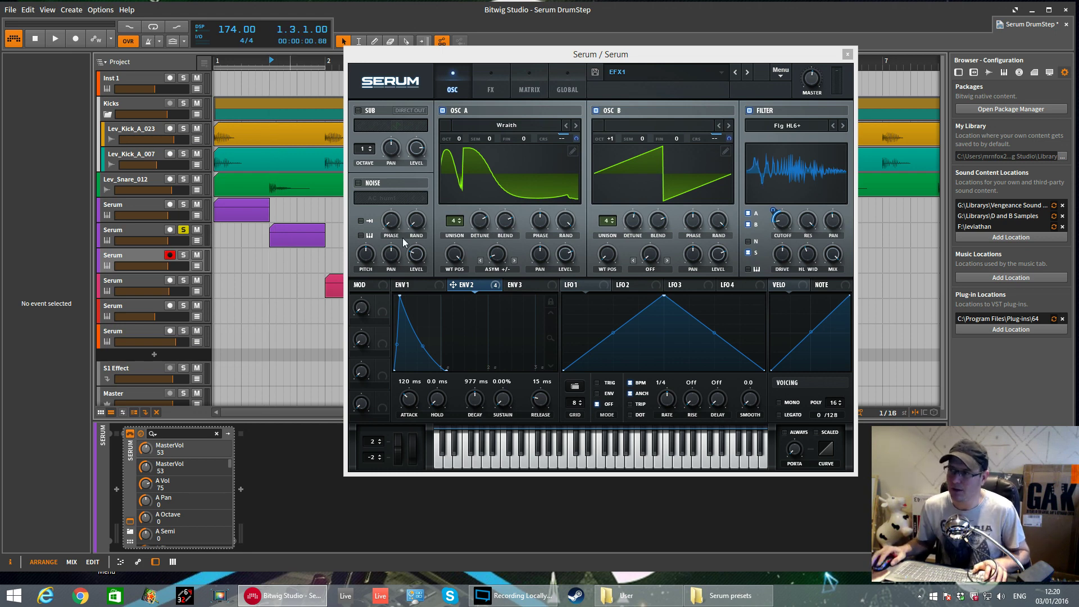
pyautogui.moveTo(536, 54); pyautogui.dragTo(540, 51)
pyautogui.press('space')
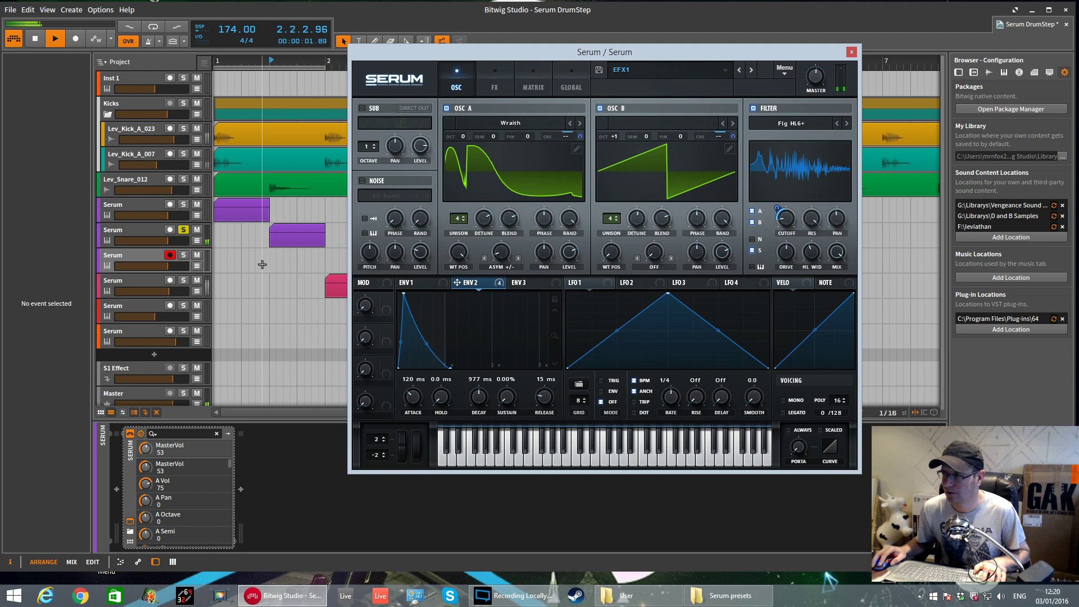
pyautogui.press('space')
pyautogui.press('space')
pyautogui.press('space')
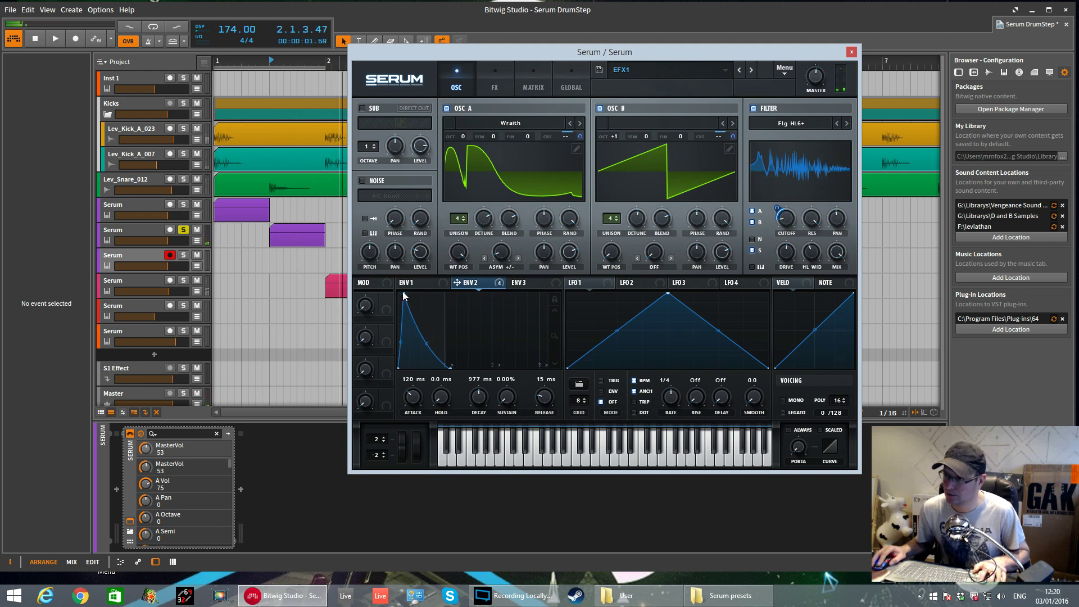
pyautogui.click(406, 284)
pyautogui.click(460, 283)
pyautogui.press('space')
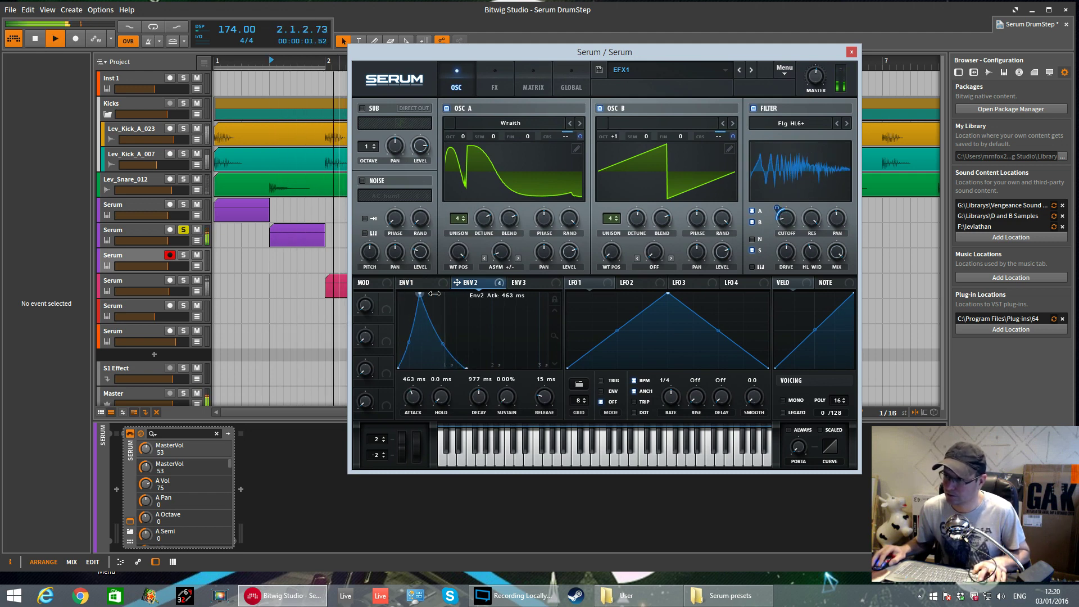
pyautogui.moveTo(434, 293); pyautogui.dragTo(402, 296)
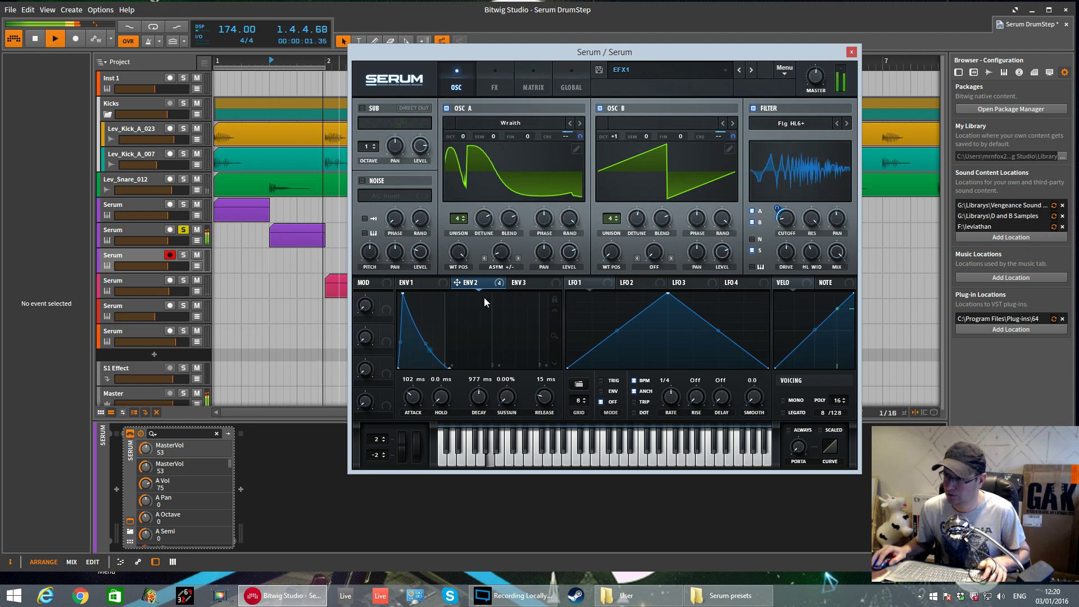
# Select the second Serum track, clear its solo and play the beat from bar 1
pyautogui.press('space')
pyautogui.click(191, 243)
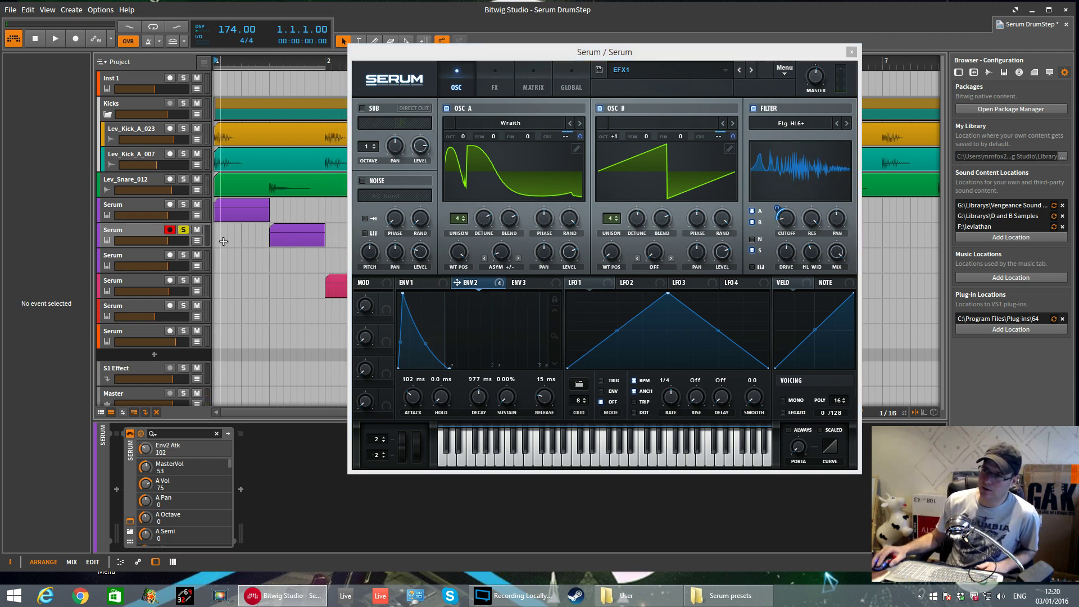
pyautogui.click(183, 230)
pyautogui.click(317, 248)
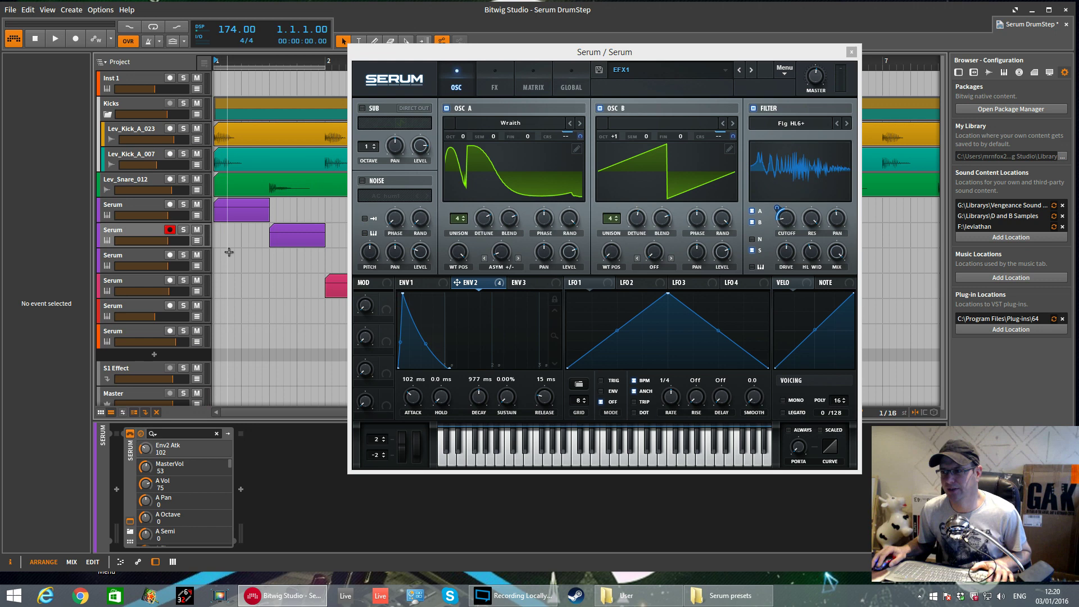
pyautogui.press('space')
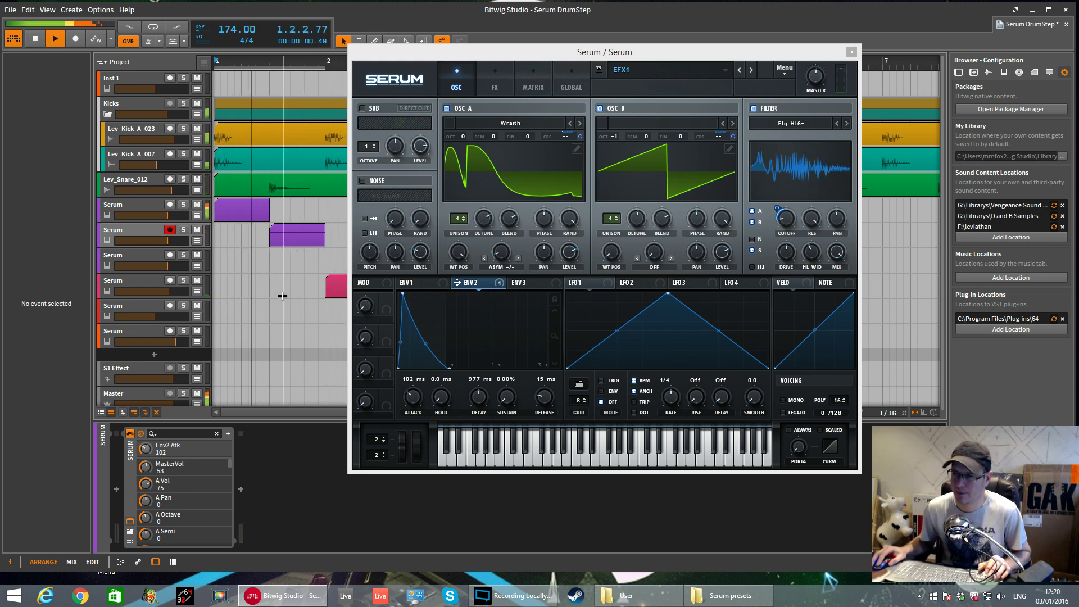
pyautogui.click(277, 290)
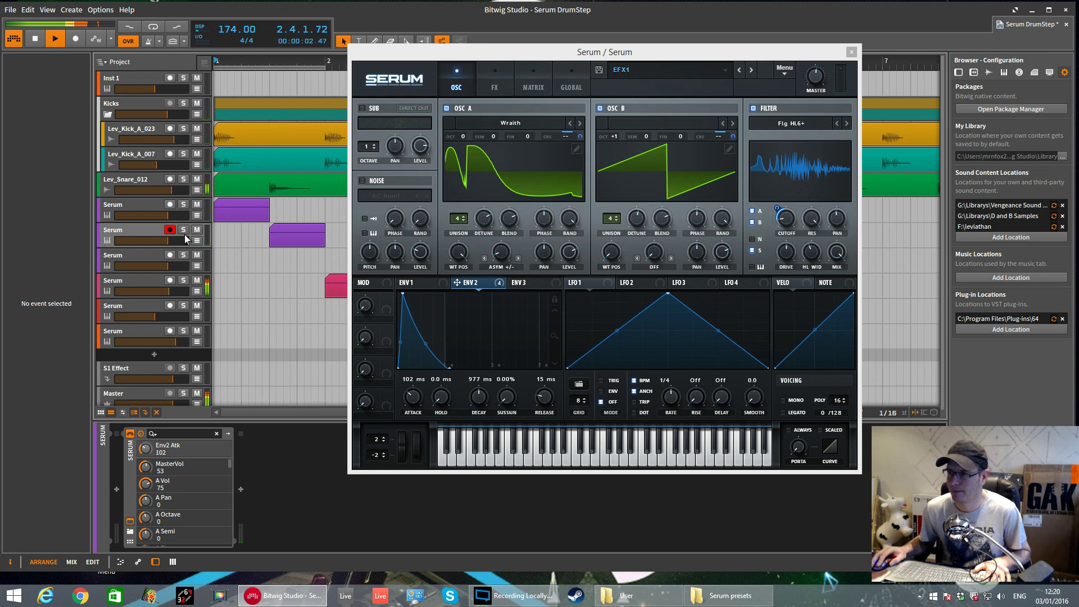
pyautogui.press('space')
# Solo the second Serum track, arm the third Serum track, and audition them
pyautogui.click(222, 244)
pyautogui.click(183, 229)
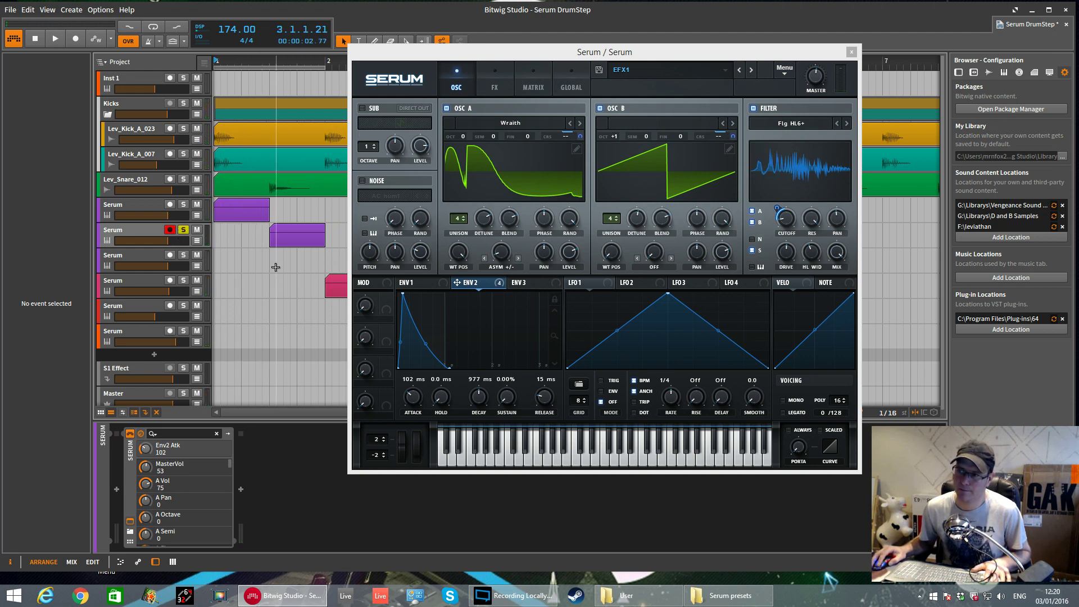
pyautogui.click(269, 266)
pyautogui.press('space')
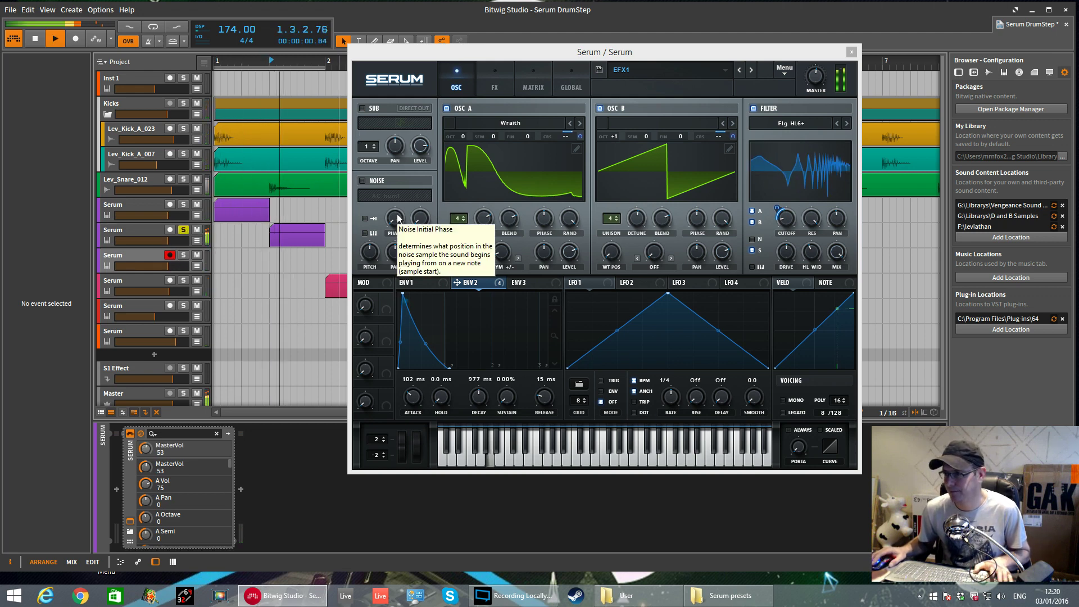
pyautogui.press('space')
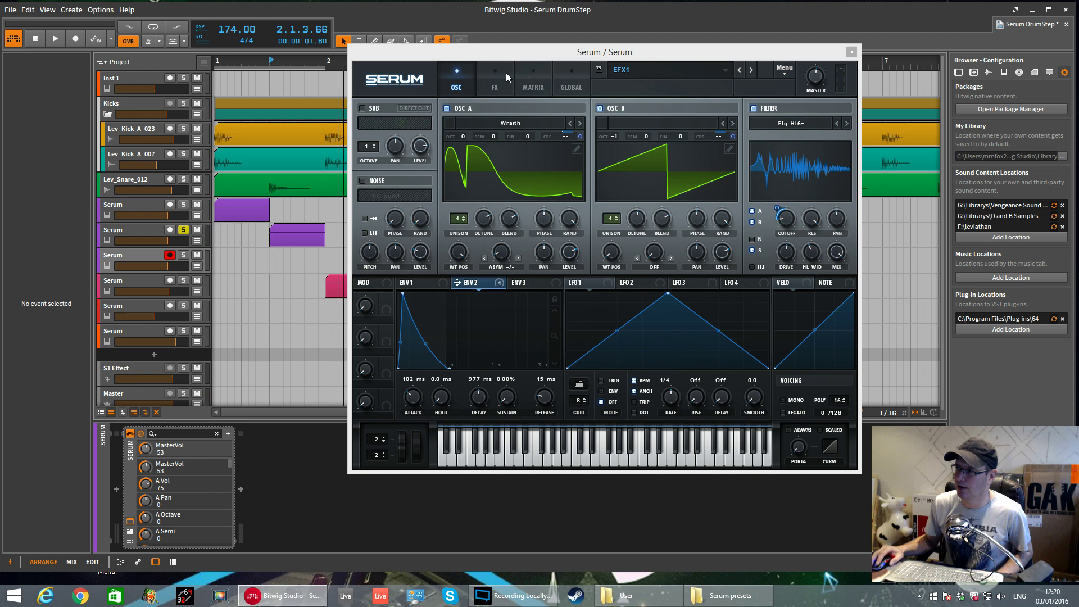
pyautogui.press('space')
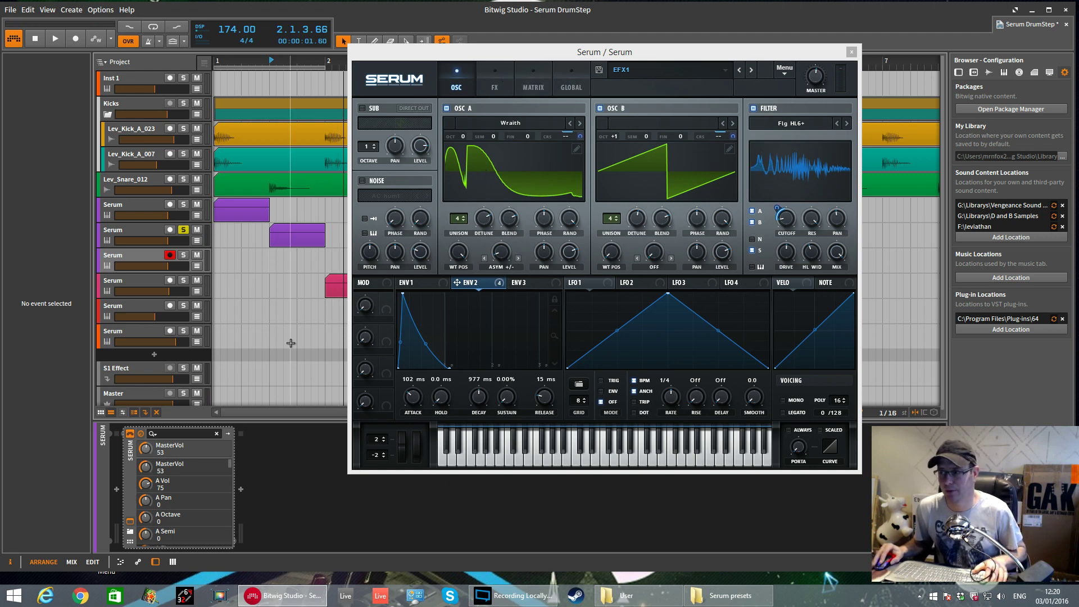
pyautogui.press('space')
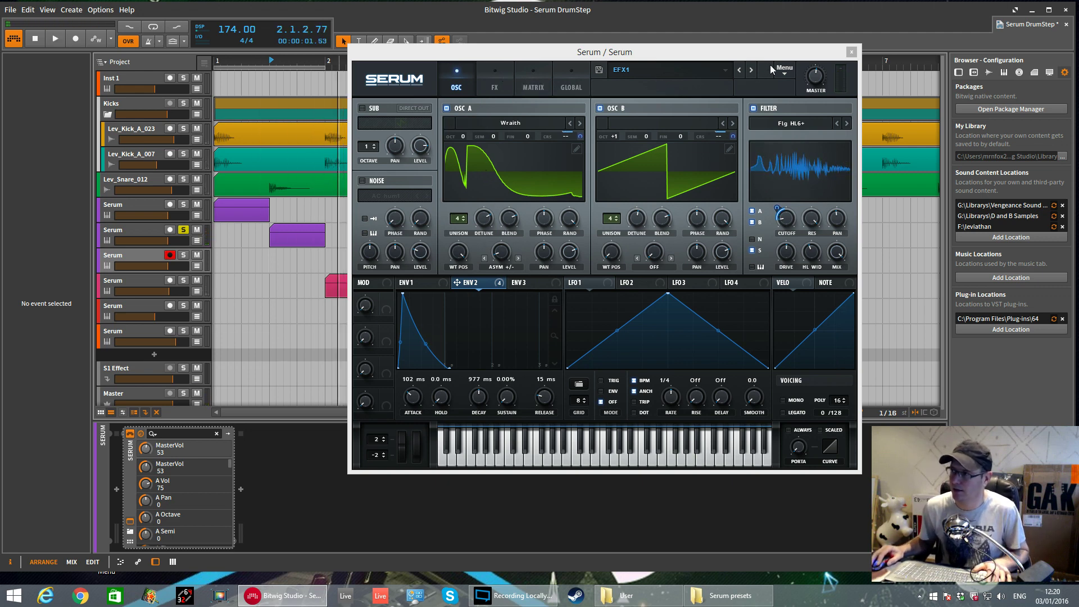
# Reset Serum to Init Preset and load the Digital > Wraith wavetable into oscillator A
pyautogui.click(783, 72)
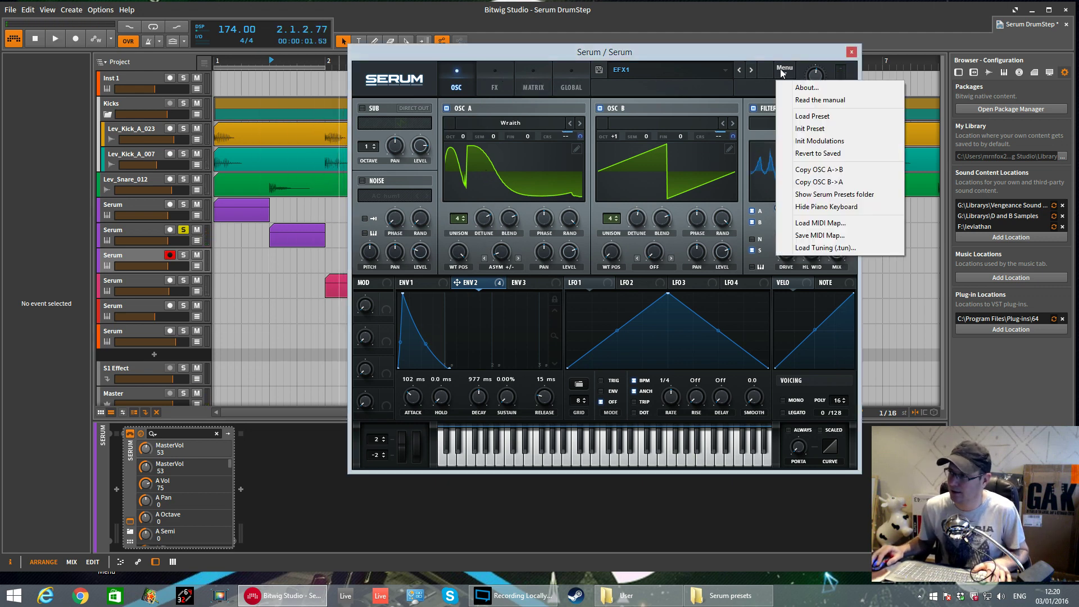
pyautogui.click(815, 129)
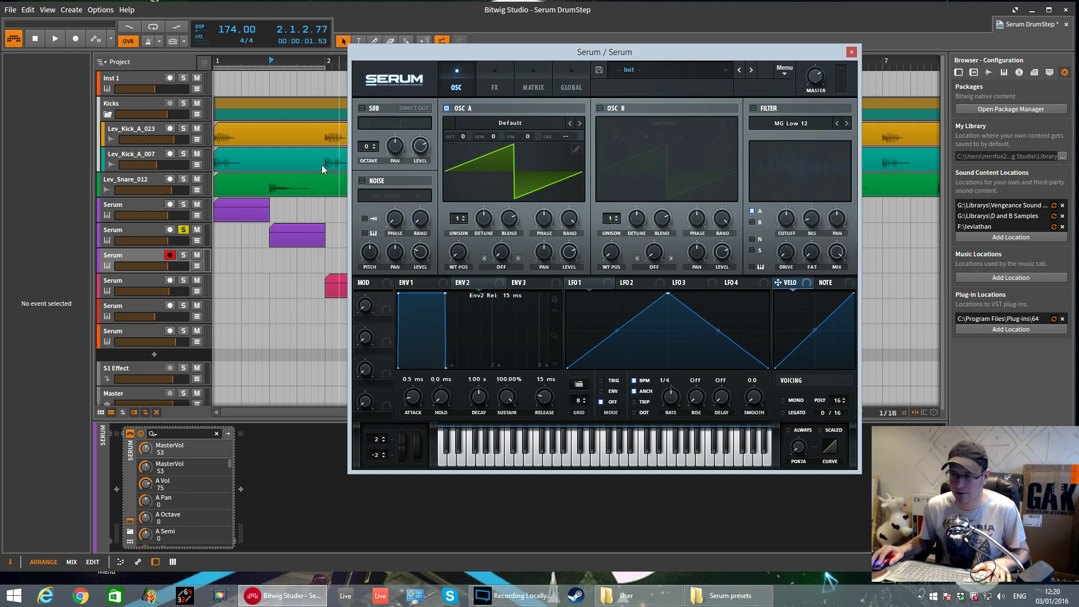
pyautogui.click(523, 123)
pyautogui.moveTo(505, 151)
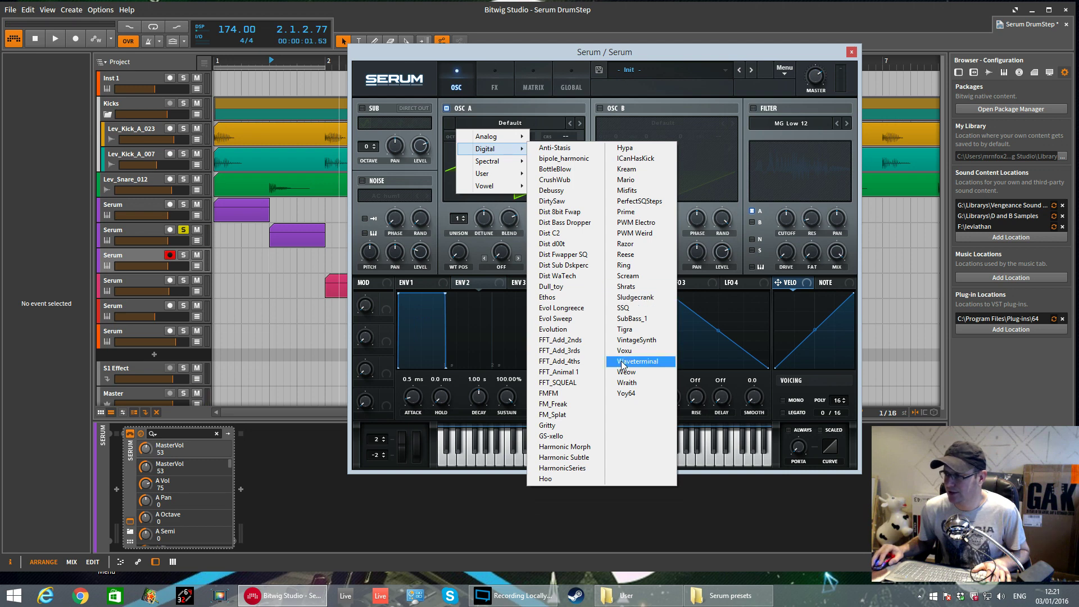
pyautogui.click(627, 384)
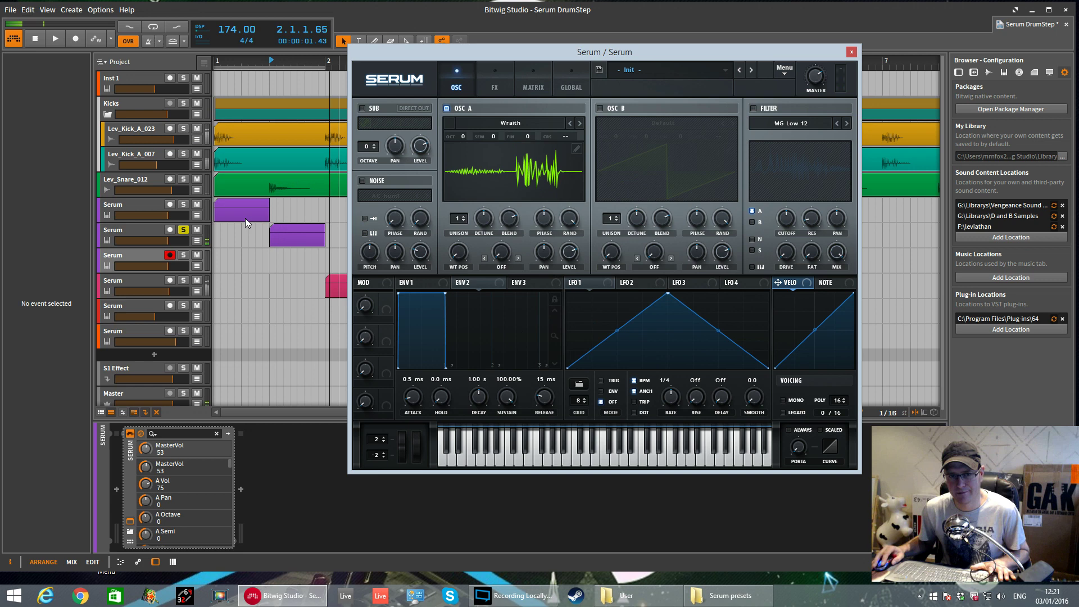
# Give oscillator A 4 unison voices, more detune, wavetable position 50, and a 3D display
pyautogui.moveTo(455, 220); pyautogui.dragTo(454, 191)
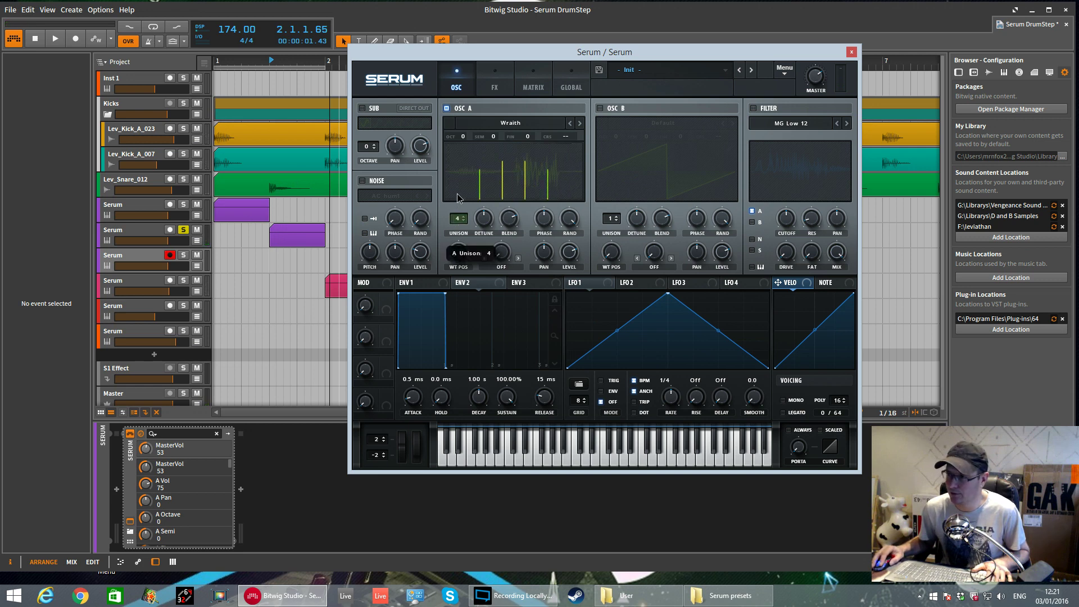
pyautogui.moveTo(487, 226); pyautogui.dragTo(490, 209)
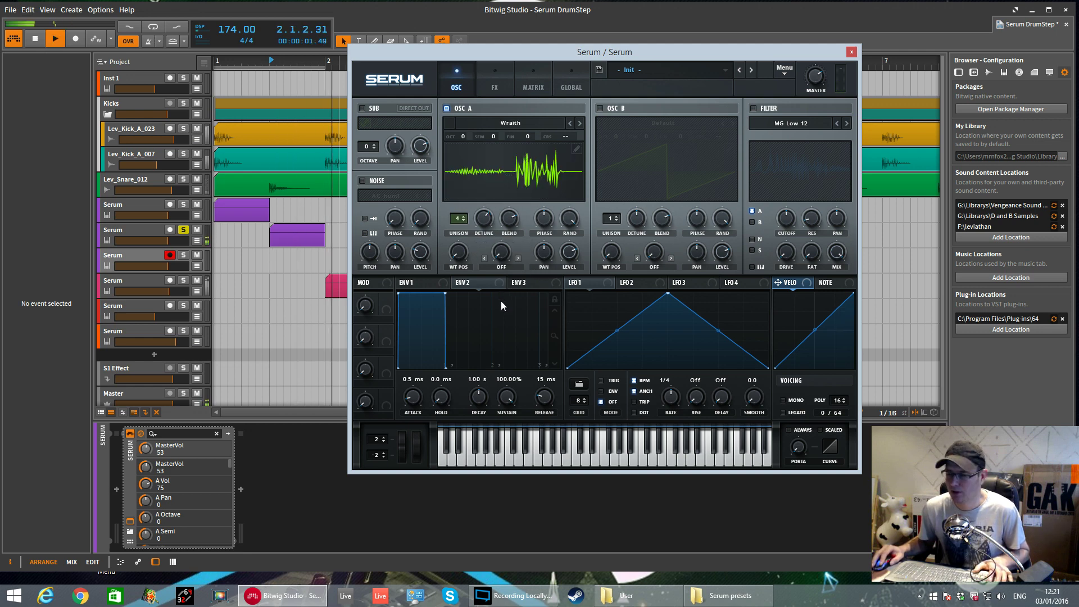
pyautogui.moveTo(459, 252); pyautogui.dragTo(456, 113)
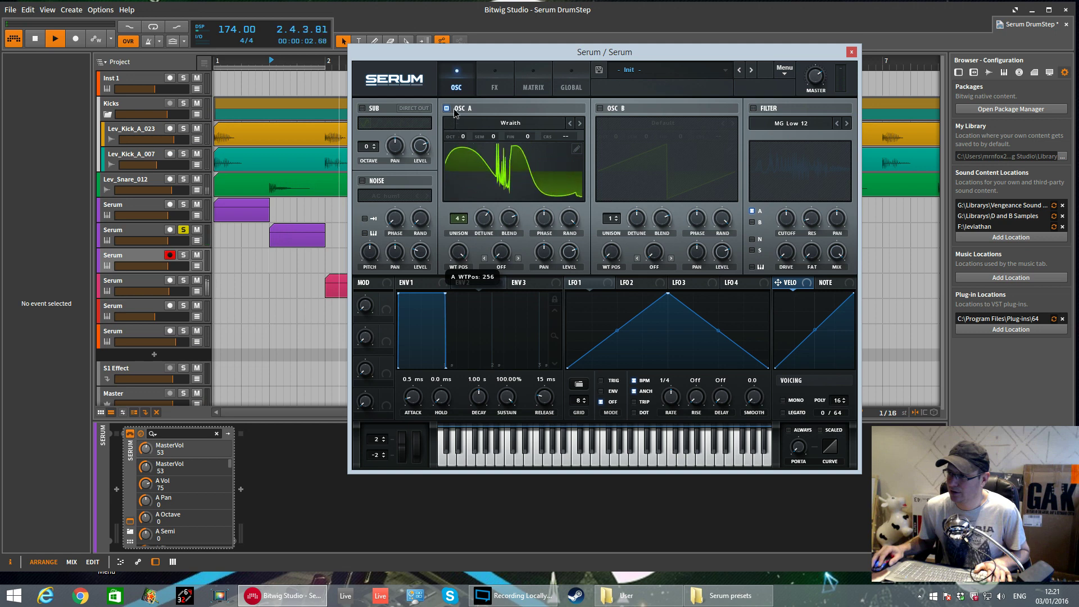
pyautogui.click(503, 190)
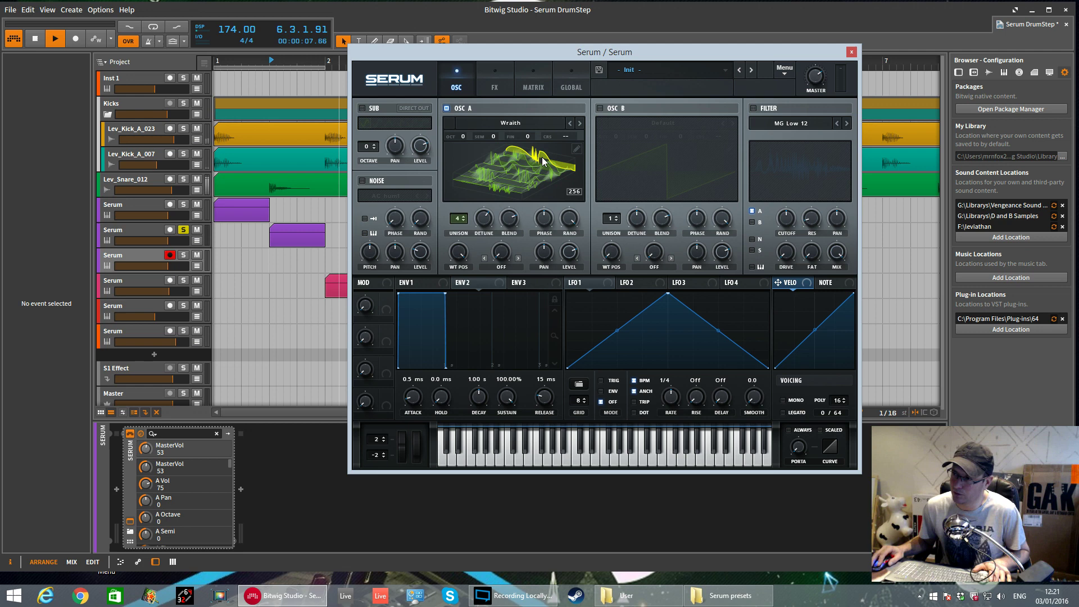
# Set oscillator A's warp mode to Asym +/- with about -41% amount
pyautogui.click(499, 267)
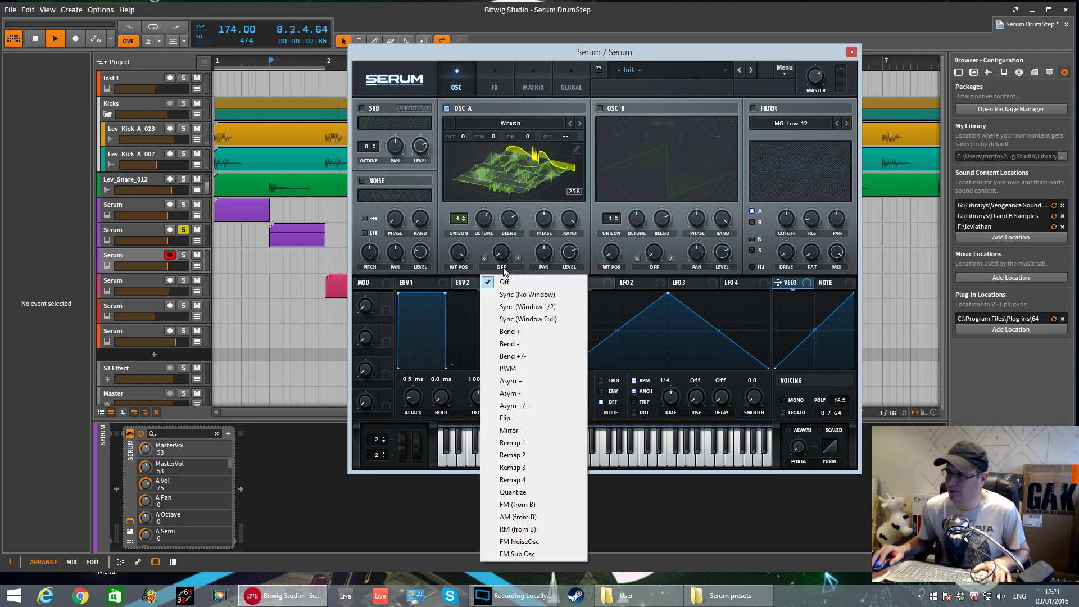
pyautogui.click(517, 406)
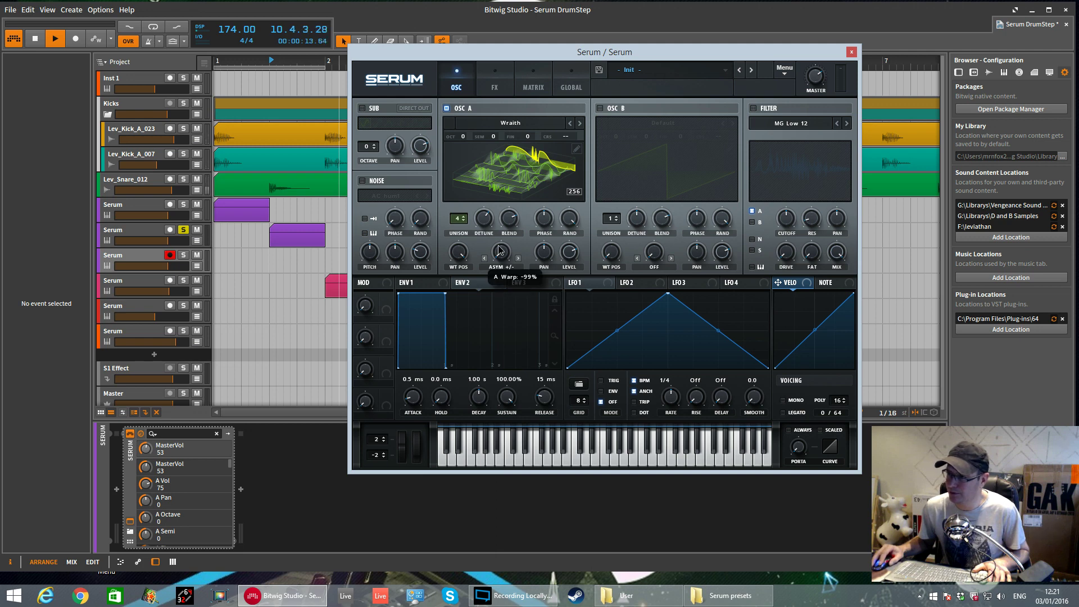
pyautogui.moveTo(504, 227); pyautogui.dragTo(514, 254)
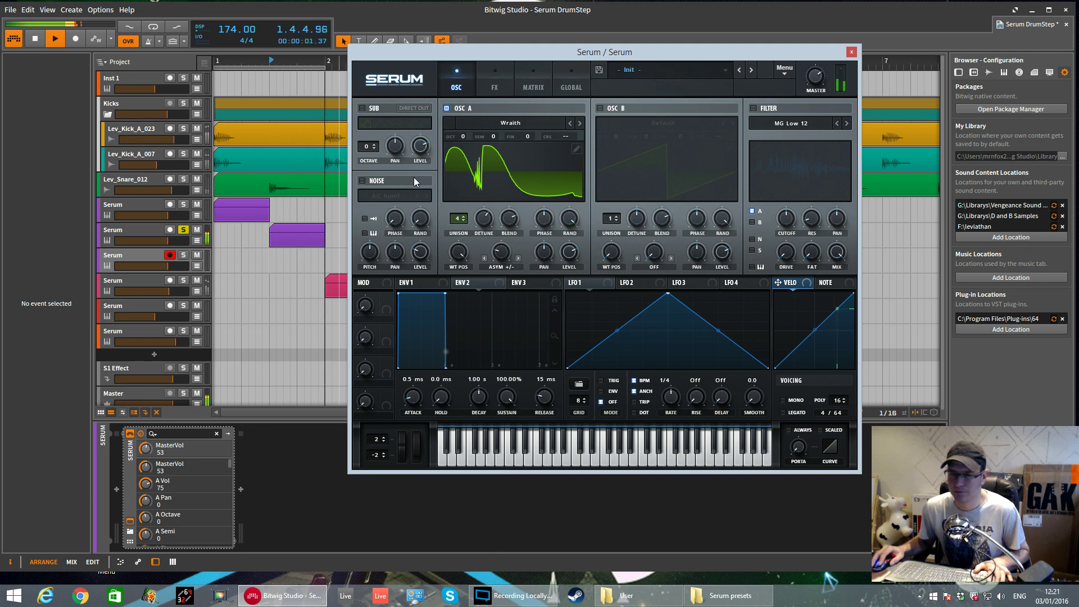
# Play the Wraith sound while sweeping WT POS up to 114, then down to 89
pyautogui.press('space')
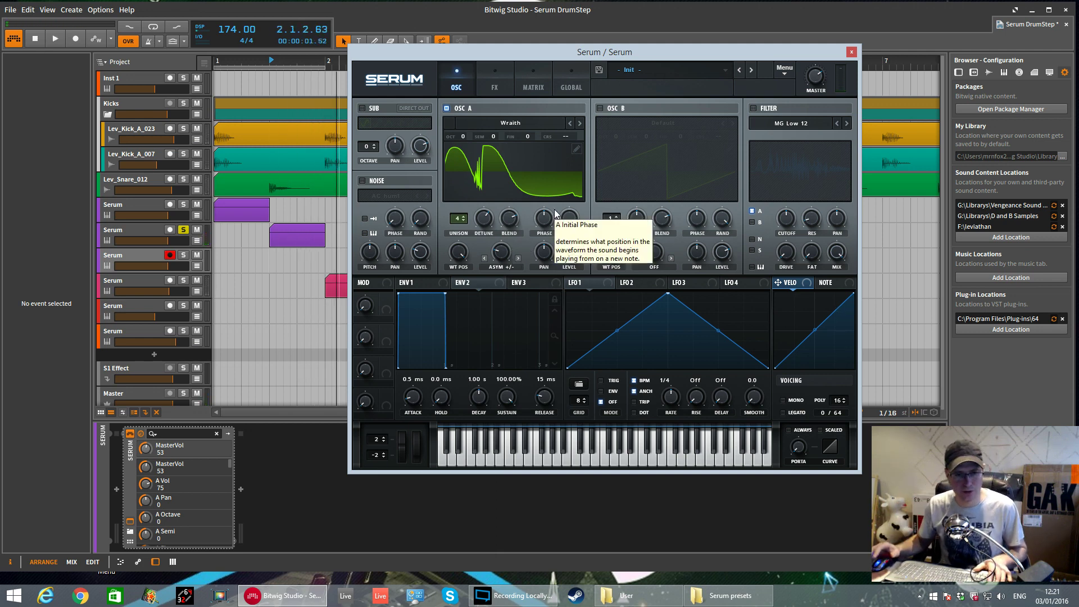
pyautogui.click(486, 219)
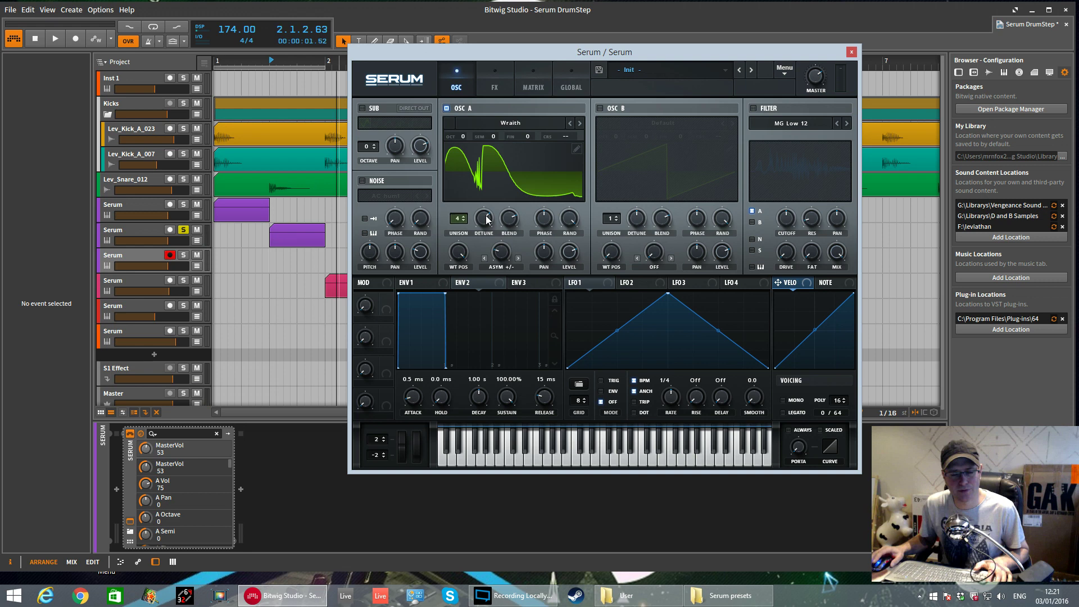
pyautogui.press('space')
pyautogui.moveTo(459, 253); pyautogui.dragTo(468, 308)
pyautogui.press('space')
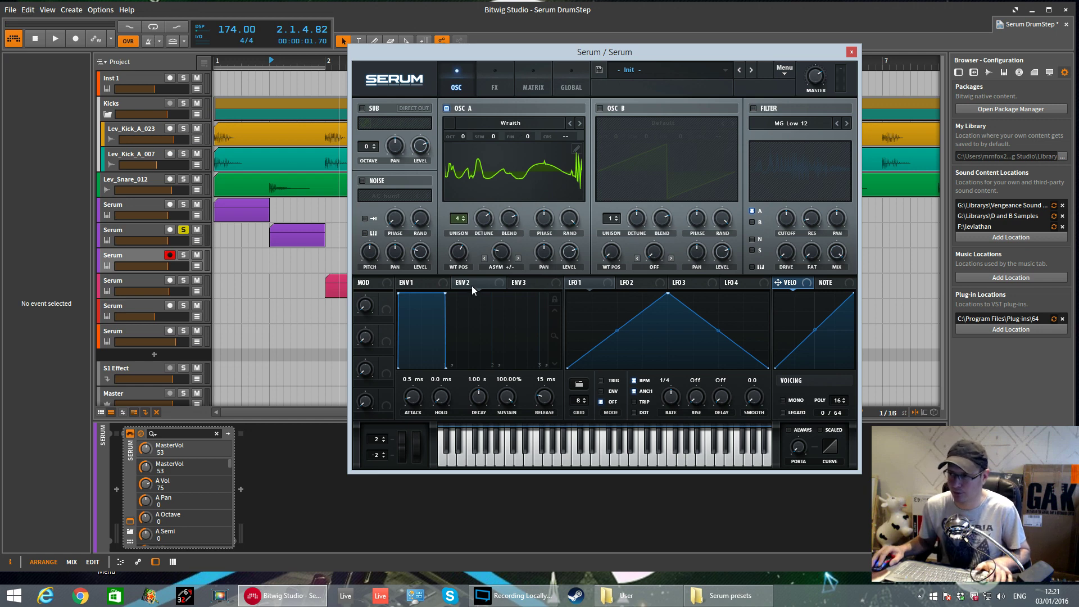
pyautogui.press('space')
pyautogui.moveTo(463, 257)
pyautogui.mouseDown()
pyautogui.moveTo(464, 294)
pyautogui.moveTo(465, 276)
pyautogui.mouseUp()
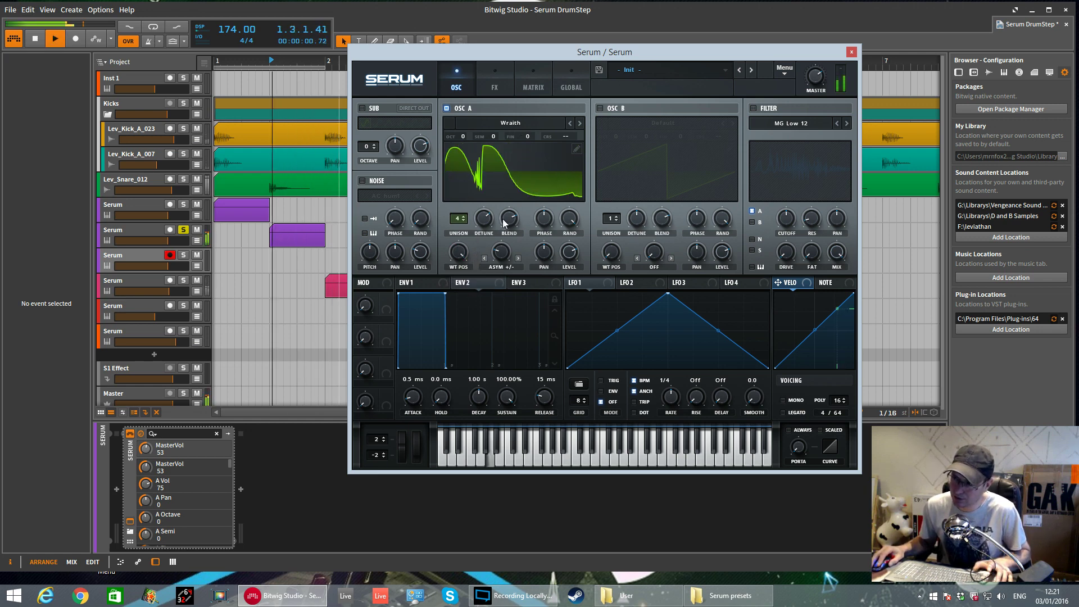
pyautogui.press('space')
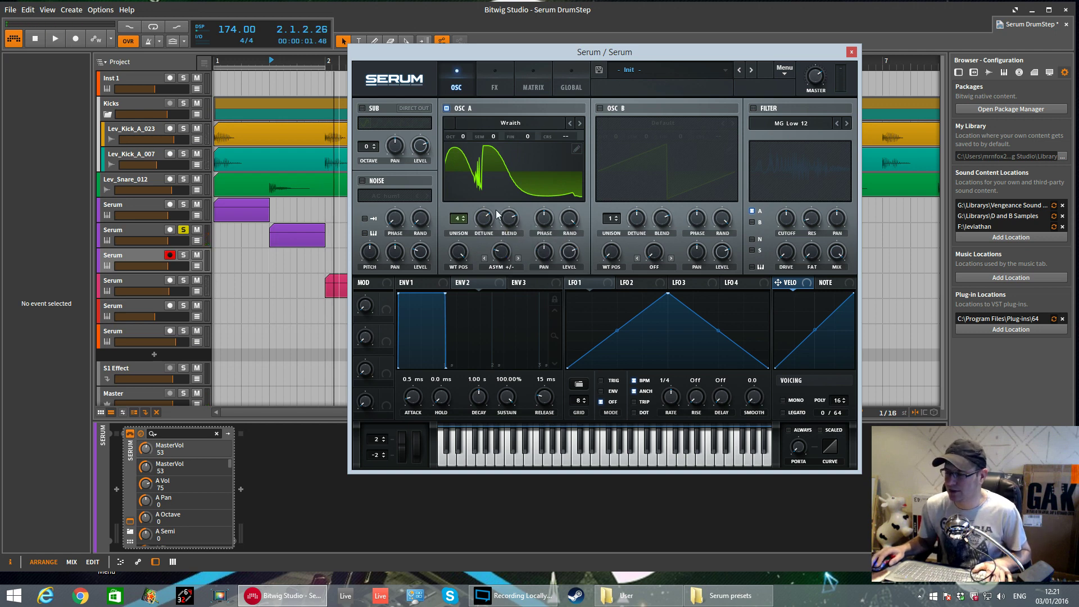
# Enable oscillator B's saw at OCT +1, 4 unison voices, 0.37 detune, then preview both oscillators
pyautogui.click(599, 109)
pyautogui.scroll(1, 609, 136)
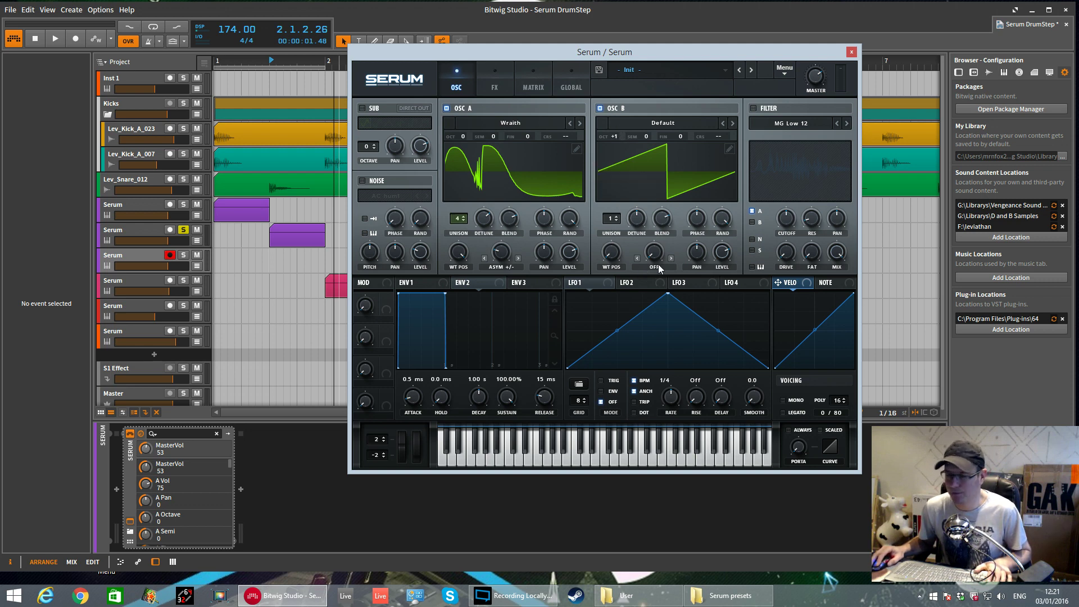
pyautogui.scroll(1, 607, 219)
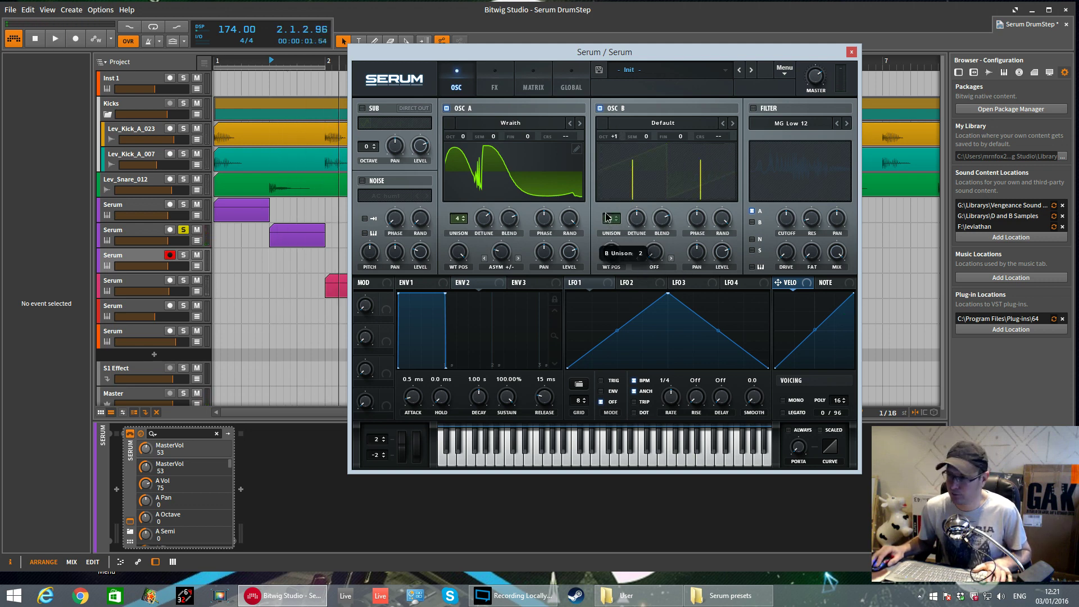
pyautogui.scroll(2, 608, 219)
pyautogui.scroll(2, 642, 215)
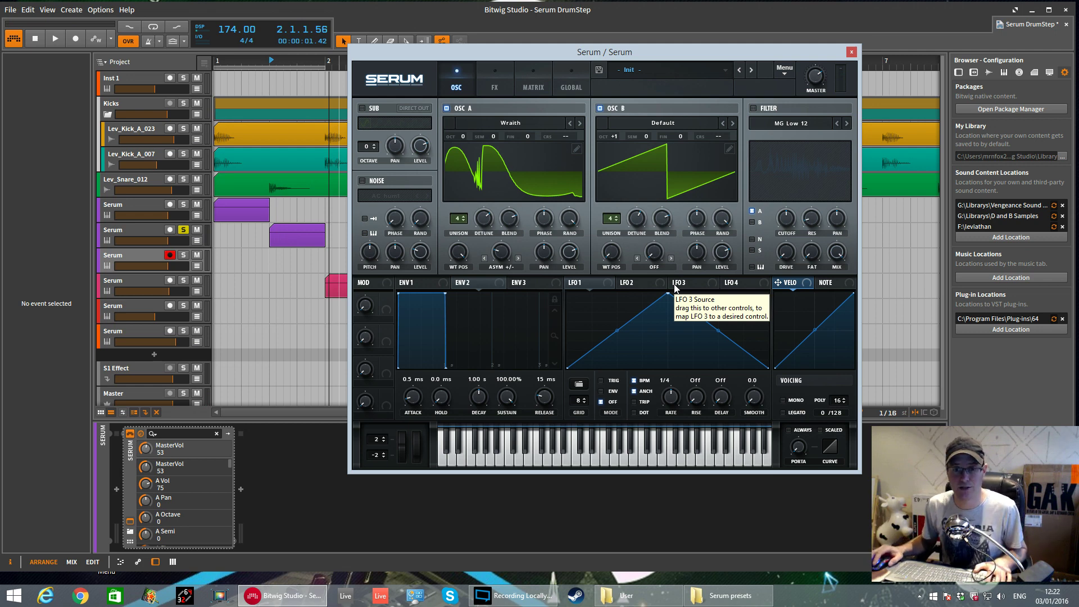
pyautogui.press('space')
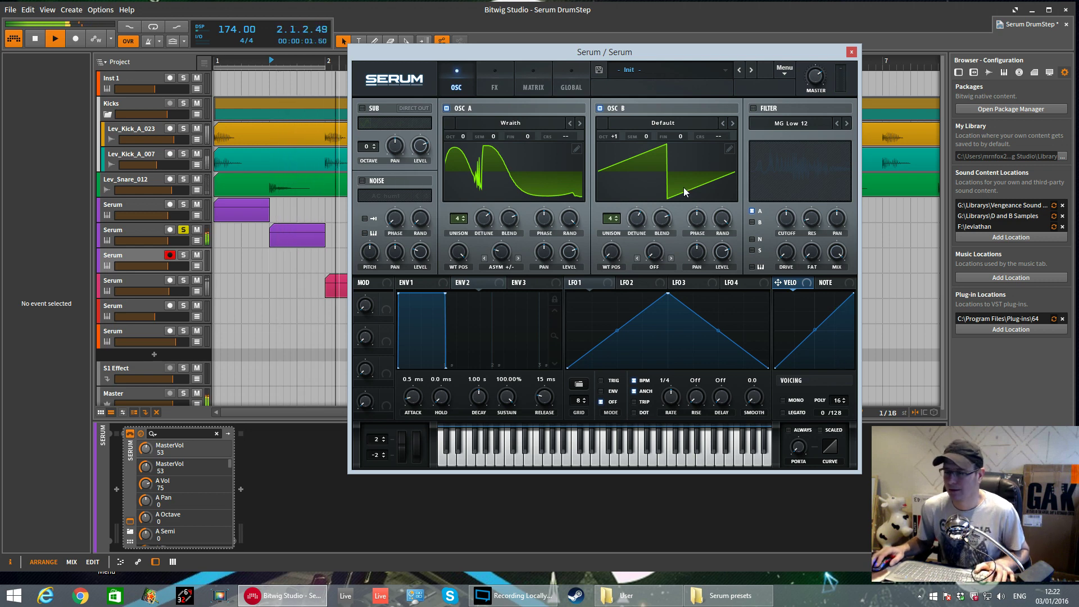
pyautogui.press('space')
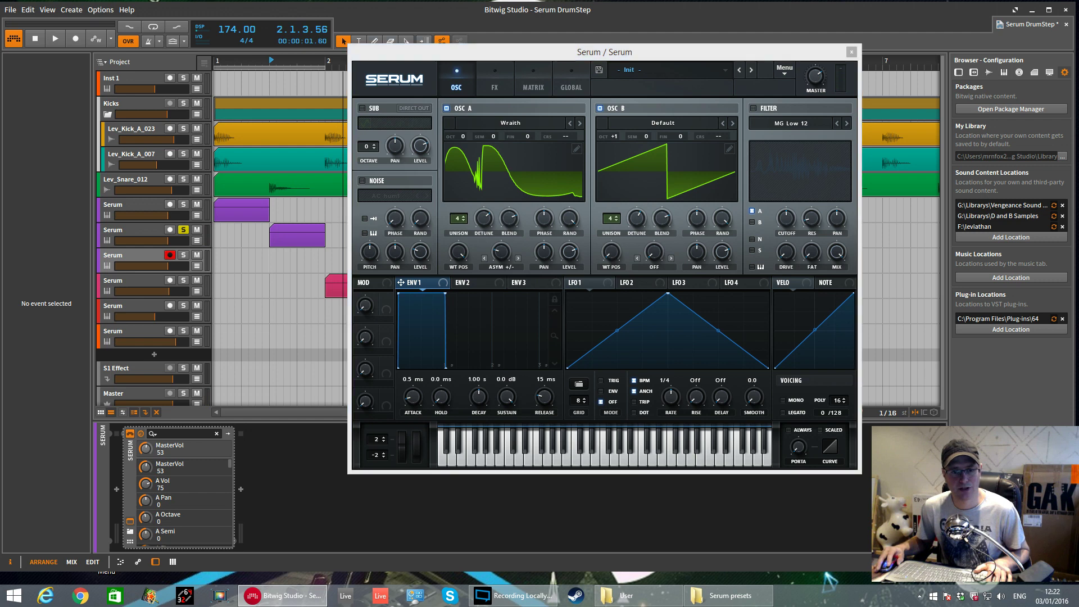
# Drag Env 2 onto A CoarsePit and B CoarsePit, then show the Matrix page
pyautogui.click(465, 282)
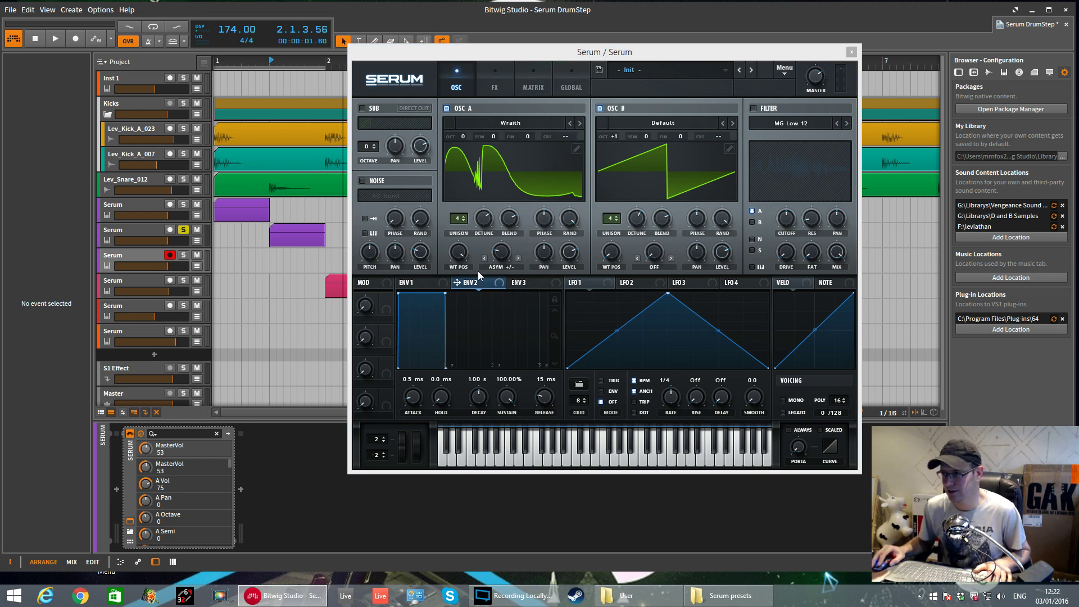
pyautogui.moveTo(457, 283)
pyautogui.mouseDown()
pyautogui.moveTo(551, 211)
pyautogui.moveTo(572, 145)
pyautogui.moveTo(564, 137)
pyautogui.mouseUp()
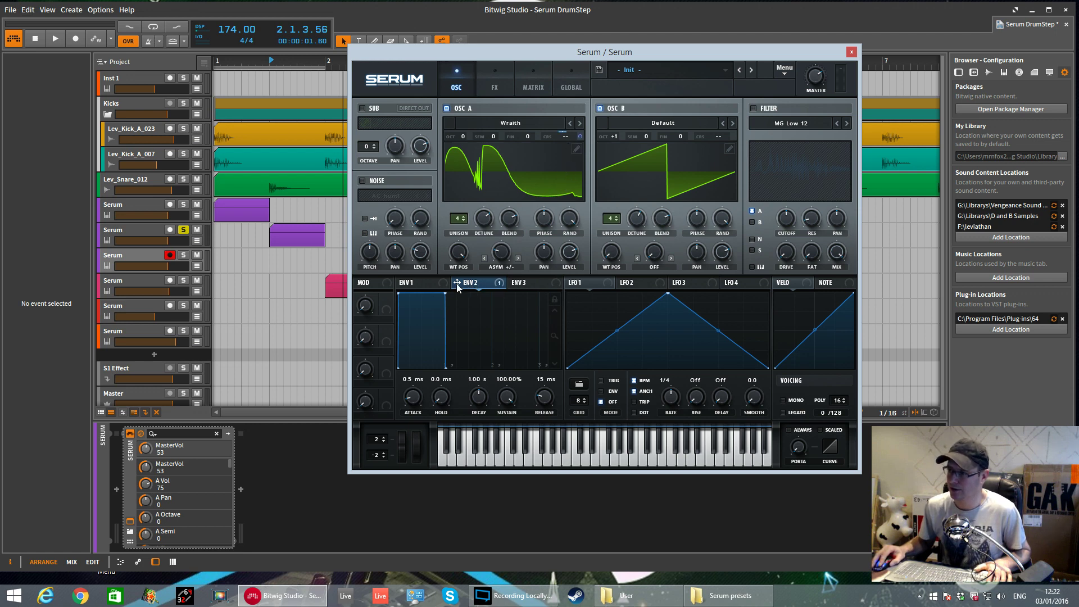
pyautogui.moveTo(457, 286)
pyautogui.mouseDown()
pyautogui.moveTo(647, 211)
pyautogui.moveTo(729, 148)
pyautogui.mouseUp()
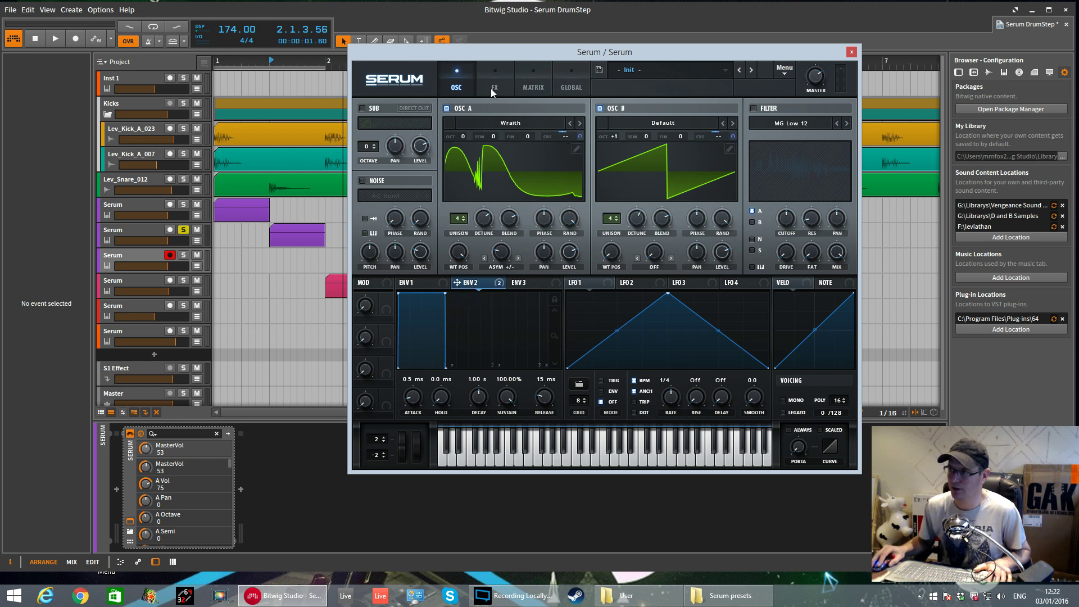
pyautogui.click(533, 86)
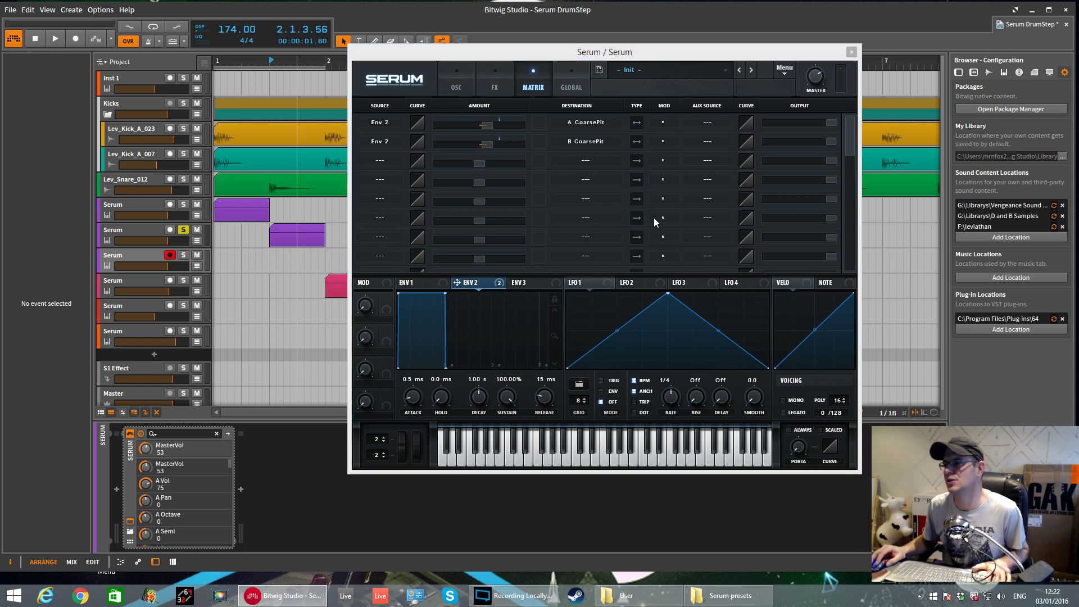
# Make the Env 2 pitch route unipolar and set its amounts near 24 for A and 26 for B
pyautogui.click(637, 123)
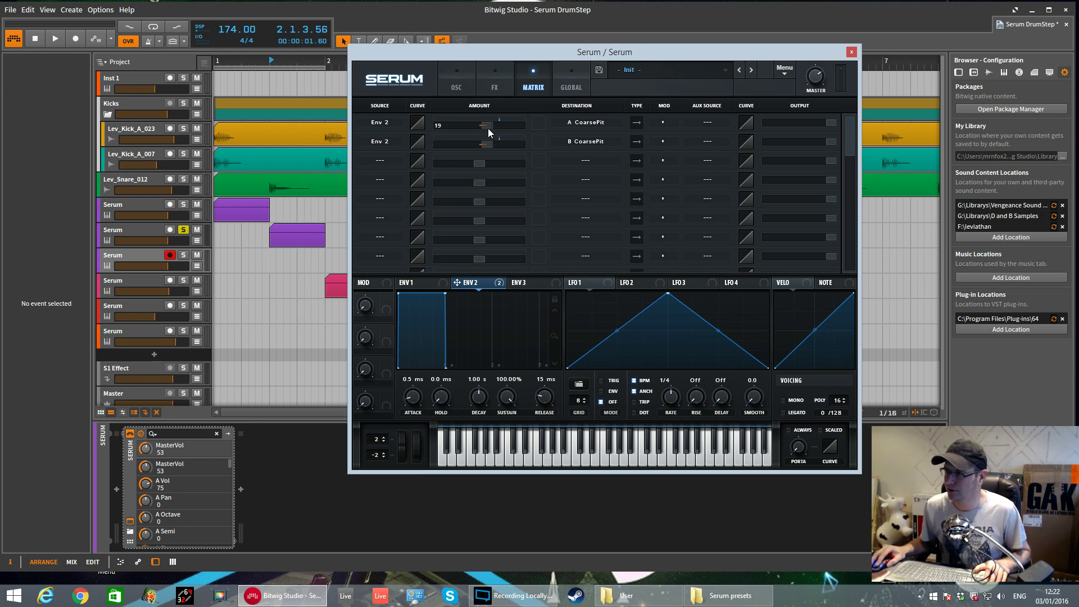
pyautogui.moveTo(488, 129); pyautogui.dragTo(493, 127)
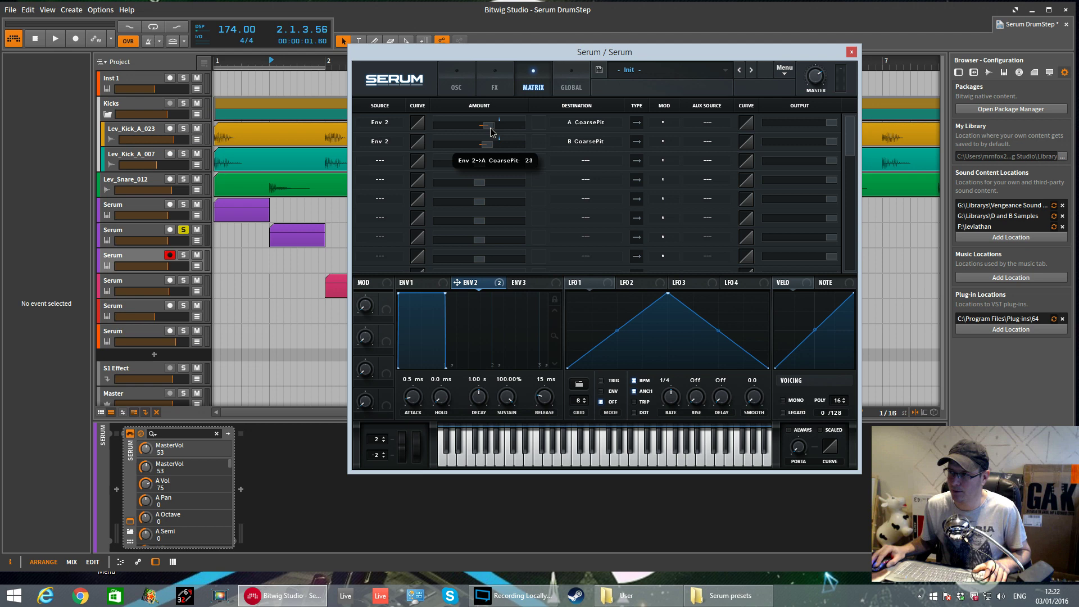
pyautogui.scroll(1, 490, 128)
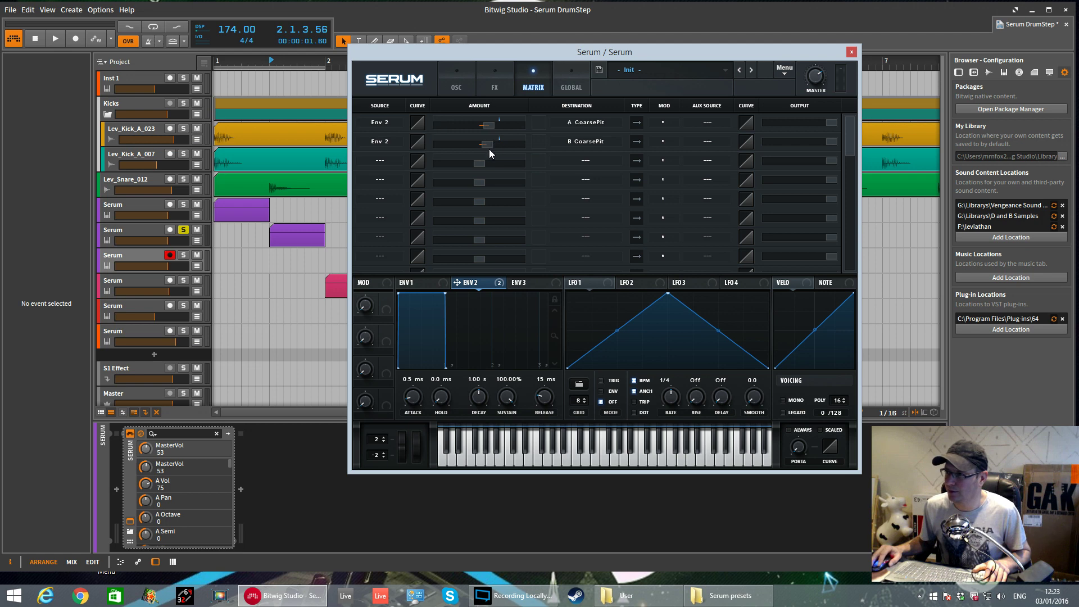
pyautogui.moveTo(488, 147); pyautogui.dragTo(491, 149)
# Set Env 2's attack to 116 ms and its sustain to 0%, auditioning the pitch sweep
pyautogui.click(458, 90)
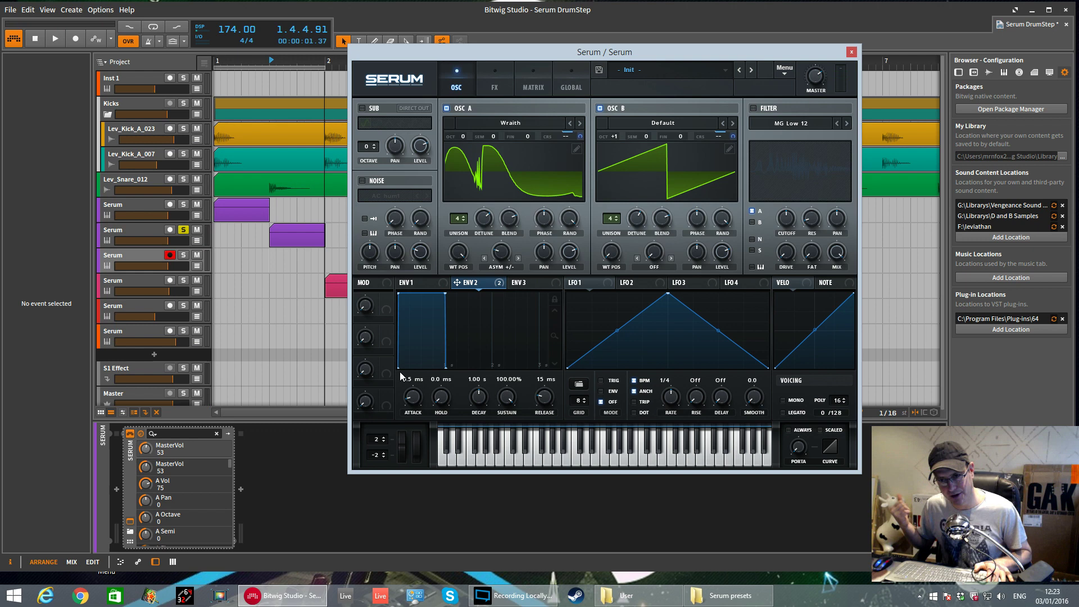
pyautogui.moveTo(413, 400); pyautogui.dragTo(415, 373)
pyautogui.press('space')
pyautogui.press('space')
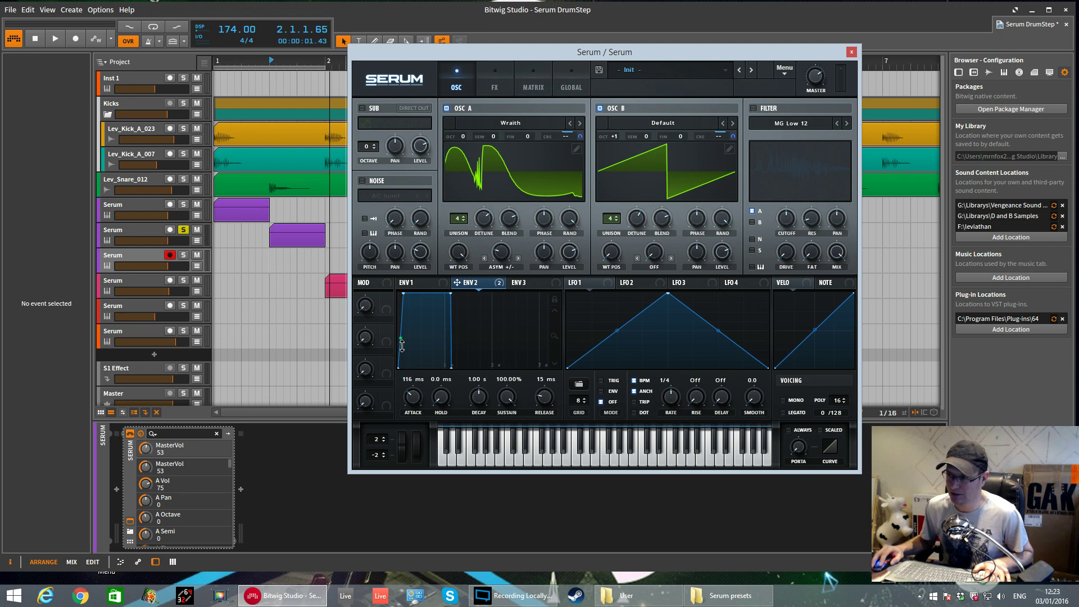
pyautogui.moveTo(507, 397); pyautogui.dragTo(506, 444)
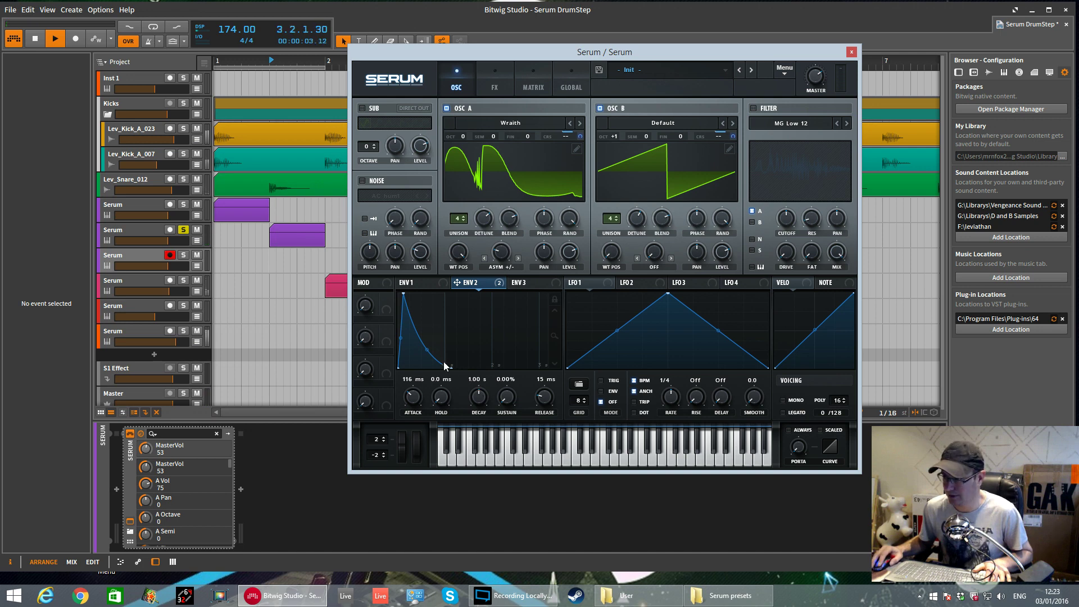
# Bend Env 2's decay into a steep concave curve while previewing the sound
pyautogui.moveTo(432, 355); pyautogui.dragTo(434, 343)
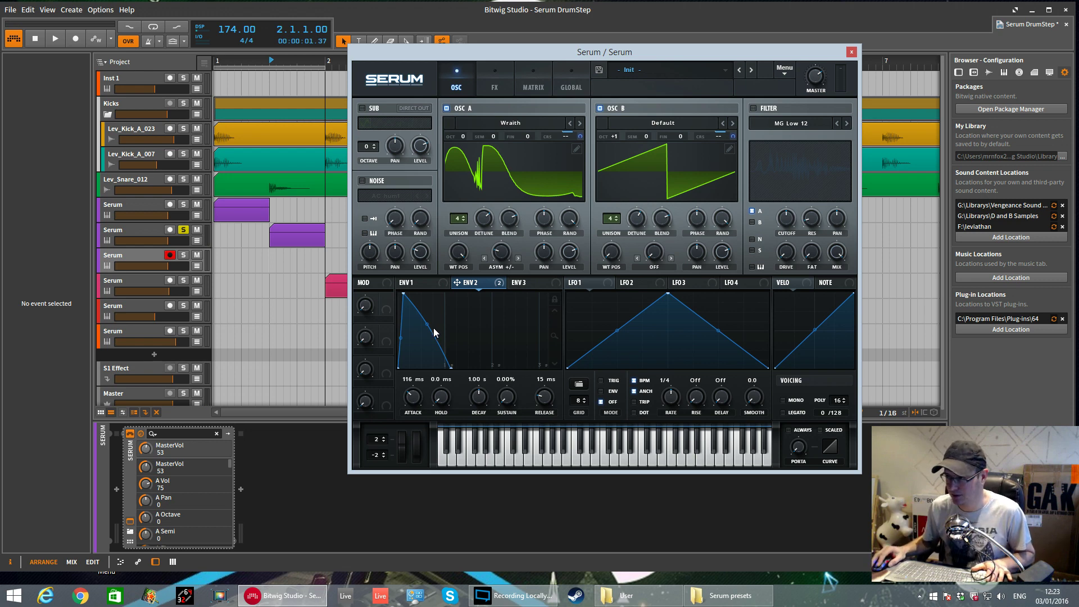
pyautogui.moveTo(427, 325)
pyautogui.mouseDown()
pyautogui.moveTo(432, 345)
pyautogui.moveTo(445, 326)
pyautogui.mouseUp()
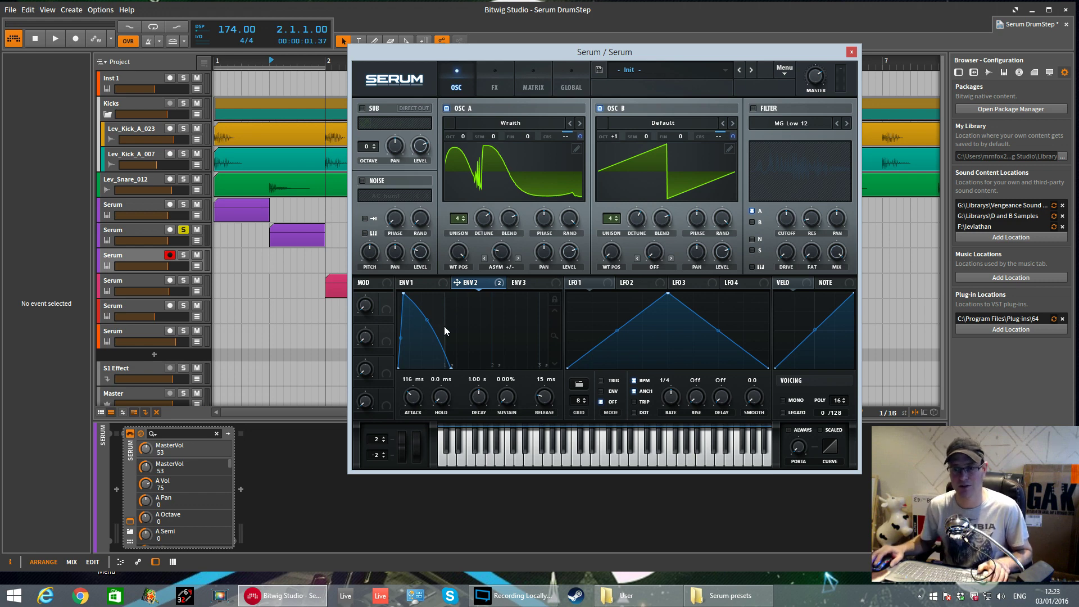
pyautogui.press('space')
pyautogui.moveTo(431, 335); pyautogui.dragTo(431, 326)
pyautogui.press('space')
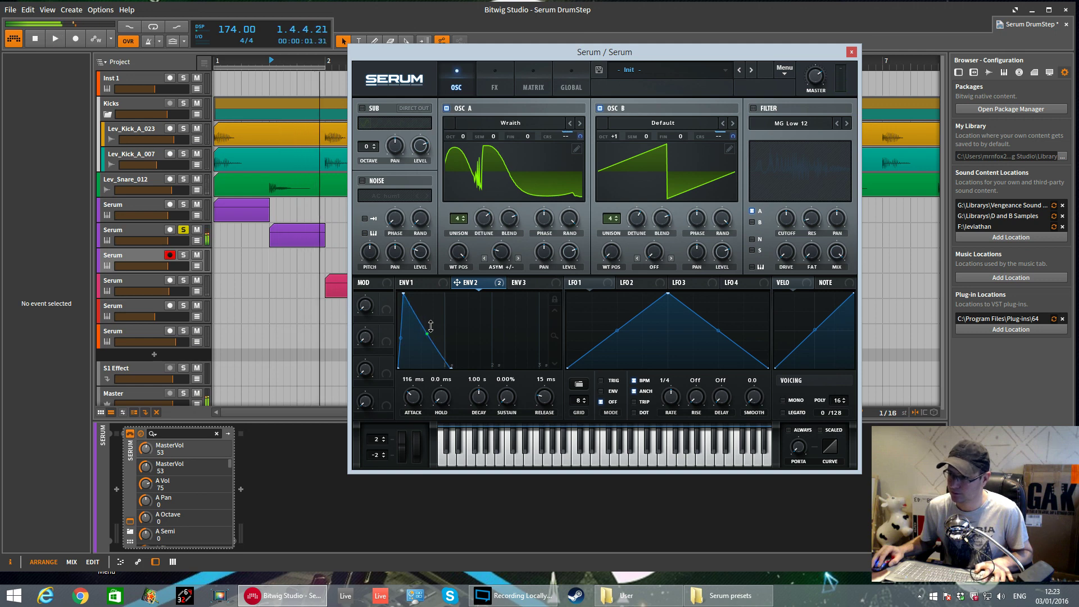
pyautogui.press('space')
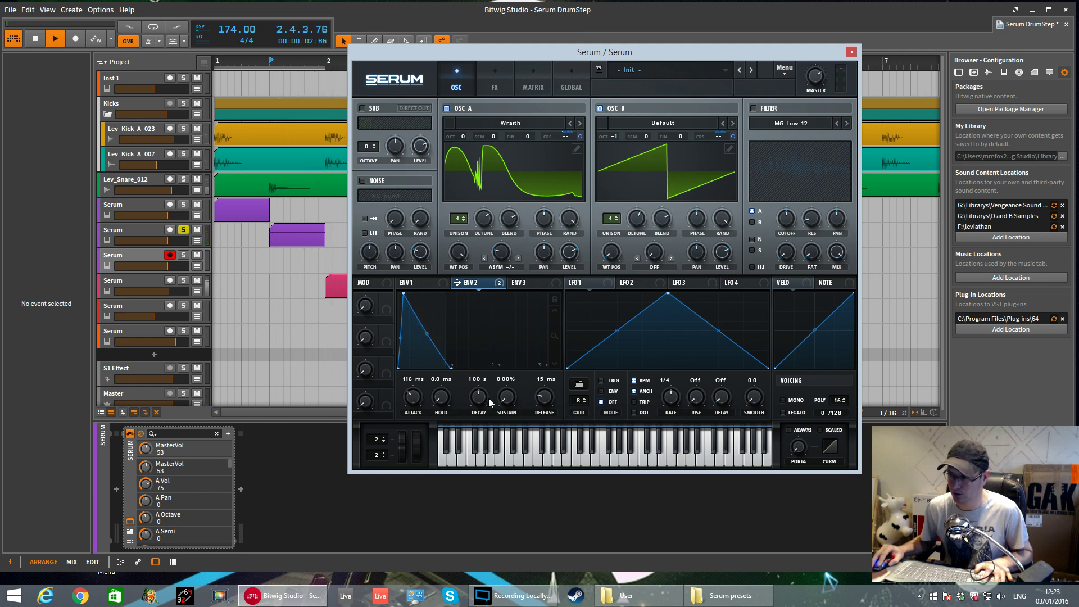
# Shorten Env 2's decay to 836 ms, rebend its concave curve, and play the pitch drop
pyautogui.moveTo(489, 401); pyautogui.dragTo(486, 396)
pyautogui.press('space')
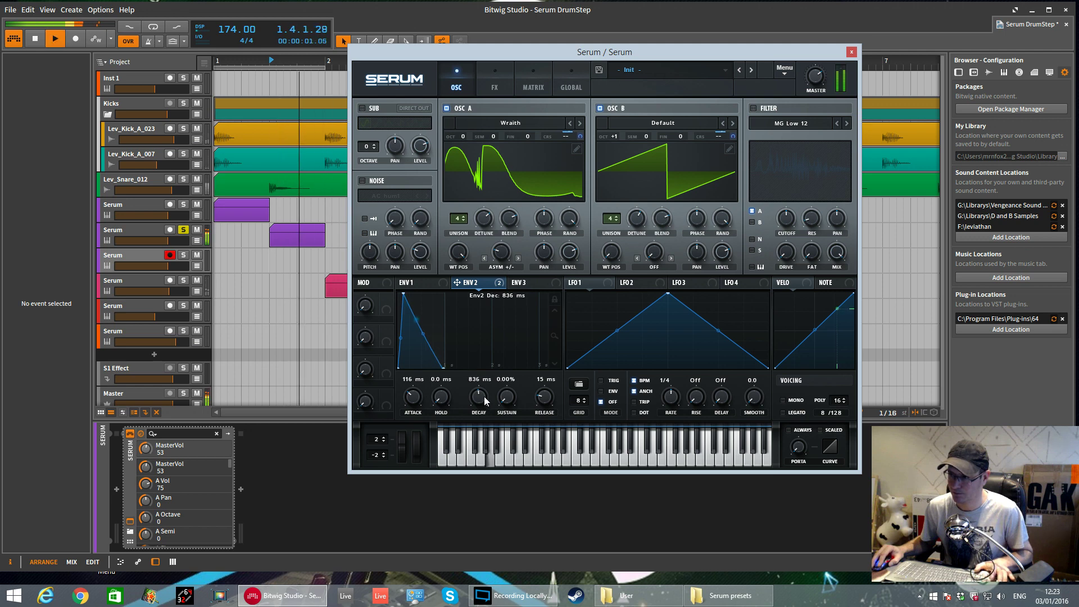
pyautogui.moveTo(423, 334); pyautogui.dragTo(422, 338)
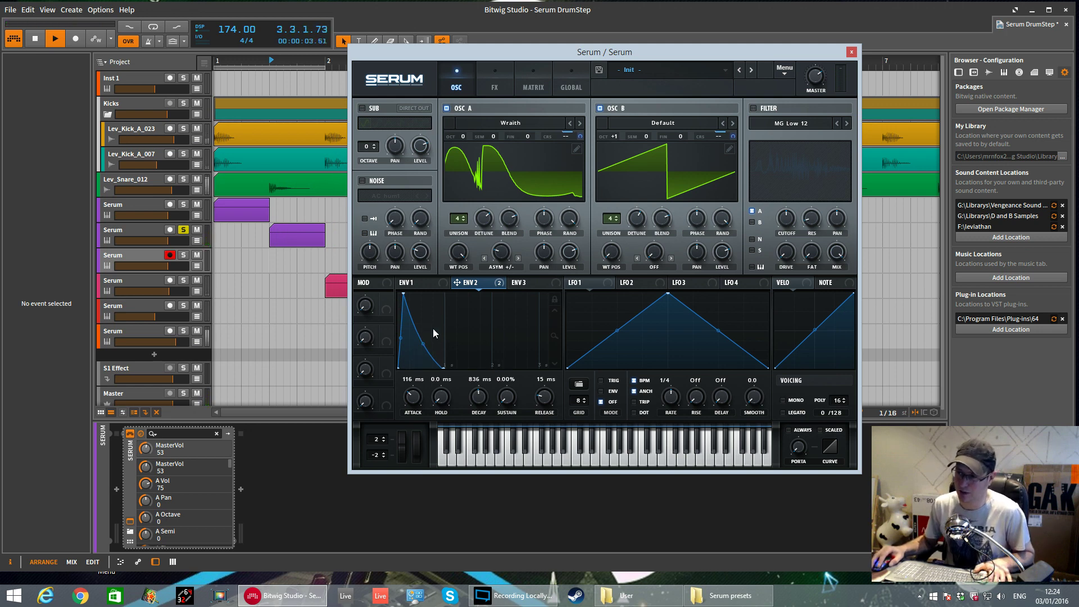
pyautogui.moveTo(426, 343)
pyautogui.mouseDown()
pyautogui.moveTo(432, 319)
pyautogui.moveTo(426, 341)
pyautogui.mouseUp()
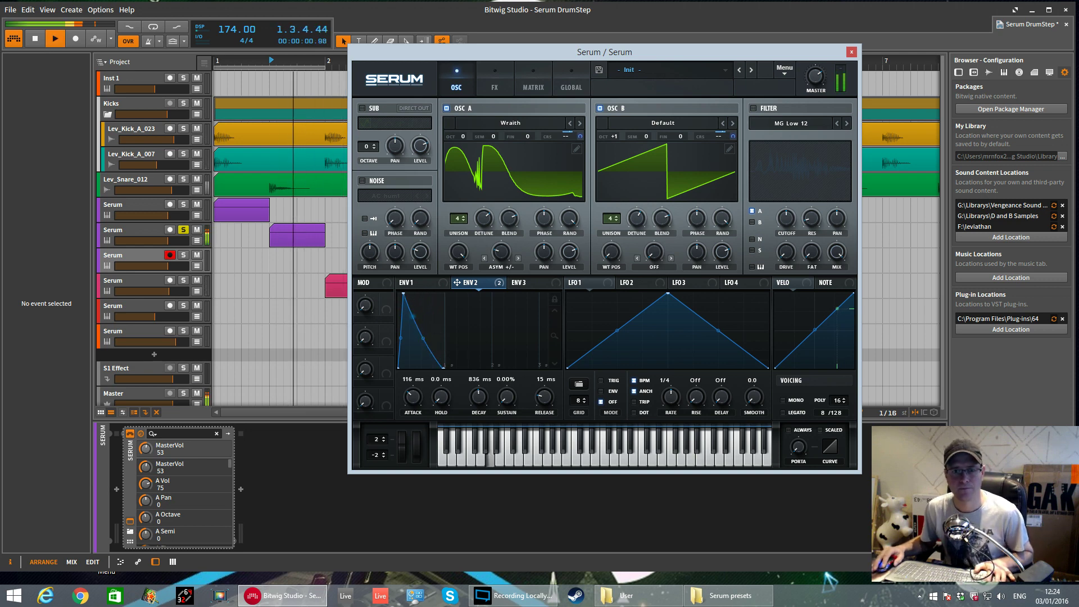
pyautogui.press('space')
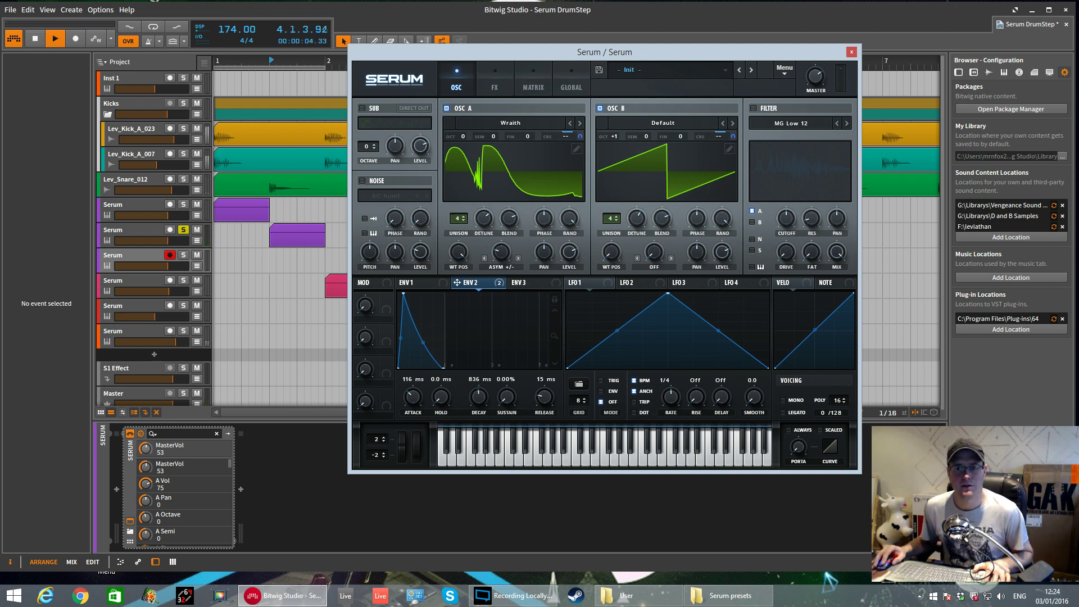
# Enable the filter and set its type to Flanges > Flg HL6+
pyautogui.click(755, 107)
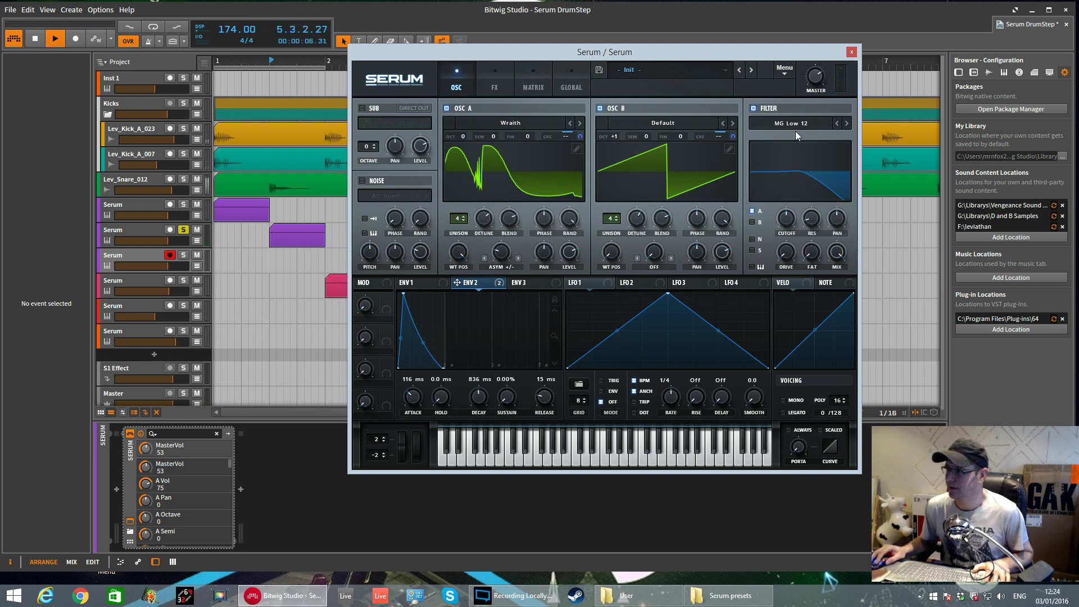
pyautogui.click(792, 123)
pyautogui.moveTo(787, 161)
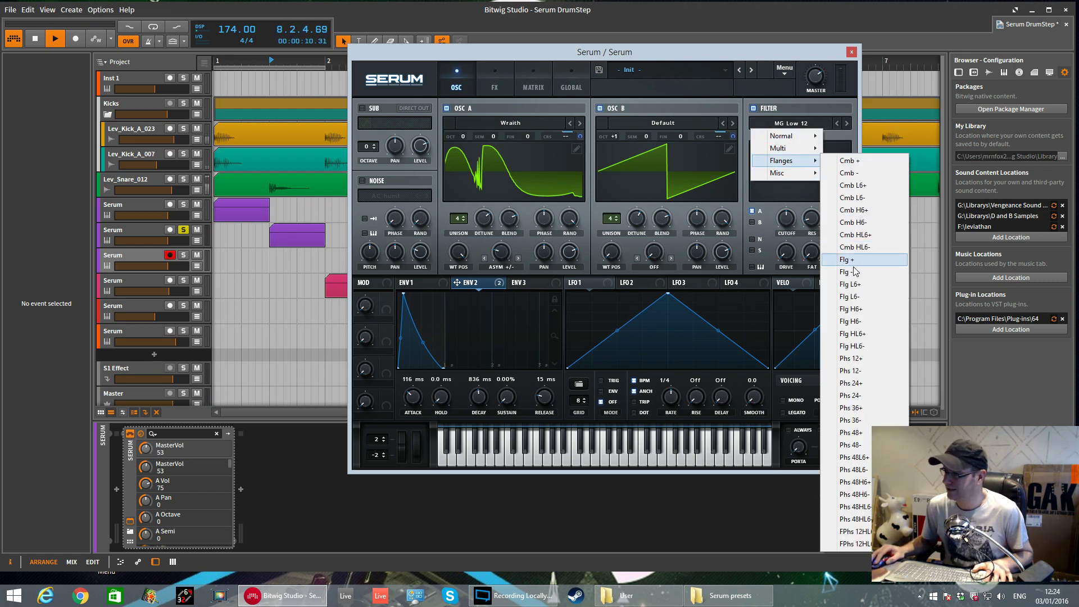
pyautogui.click(860, 334)
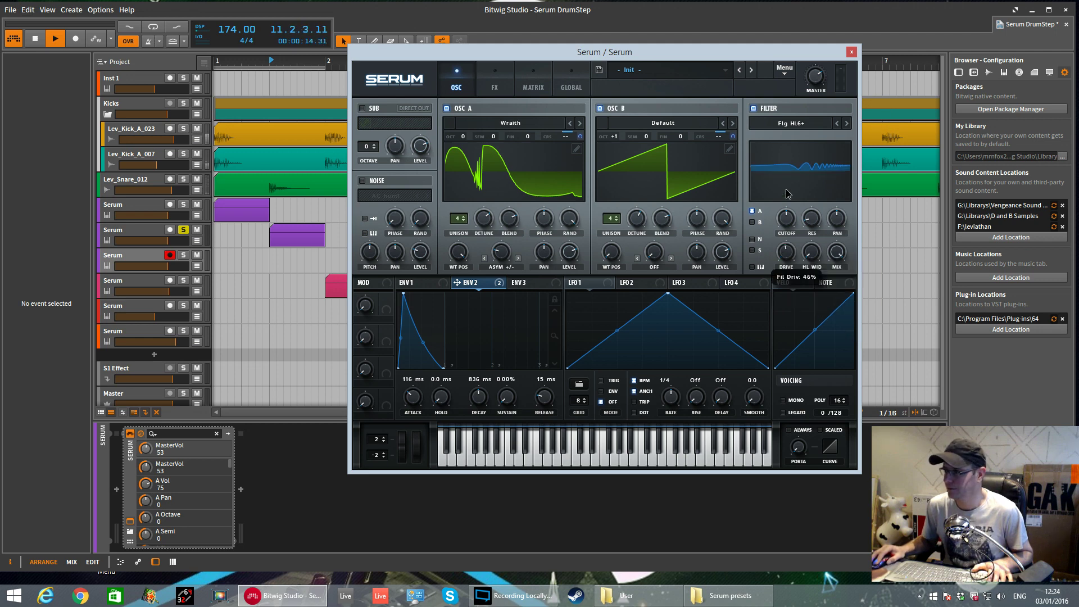
# Raise the flanger's HL WID variation and push filter resonance to 100%
pyautogui.moveTo(811, 251); pyautogui.dragTo(809, 219)
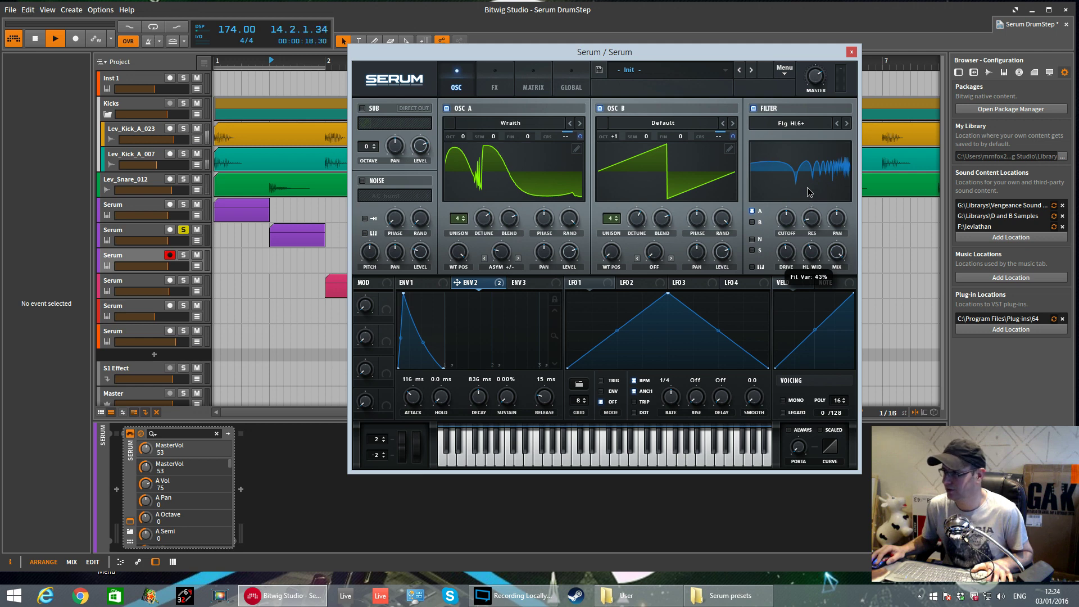
pyautogui.moveTo(816, 204); pyautogui.dragTo(805, 172)
pyautogui.moveTo(803, 131); pyautogui.dragTo(786, 267)
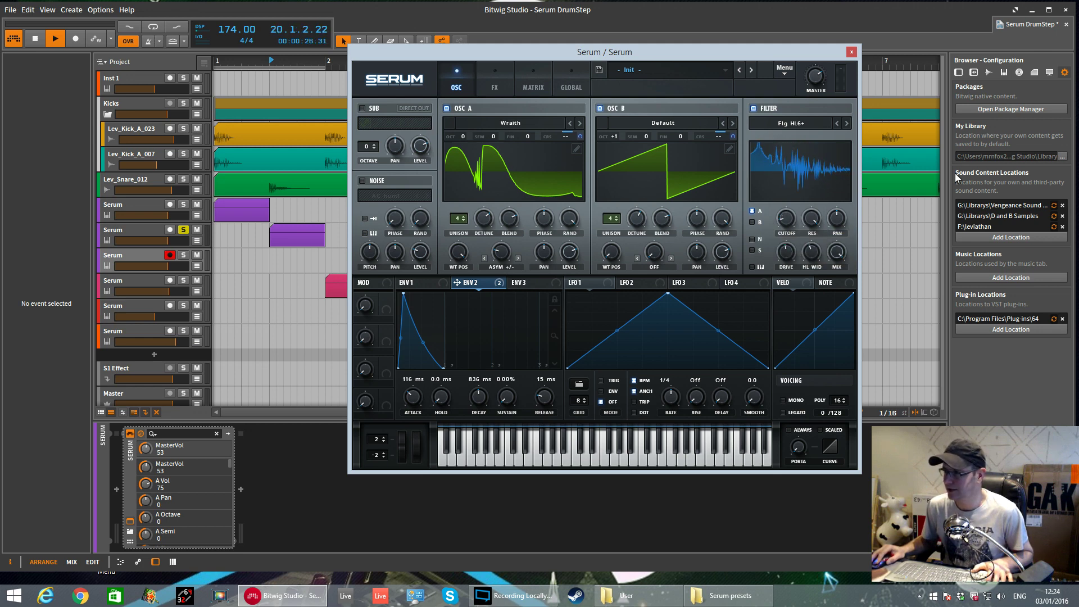
pyautogui.press('space')
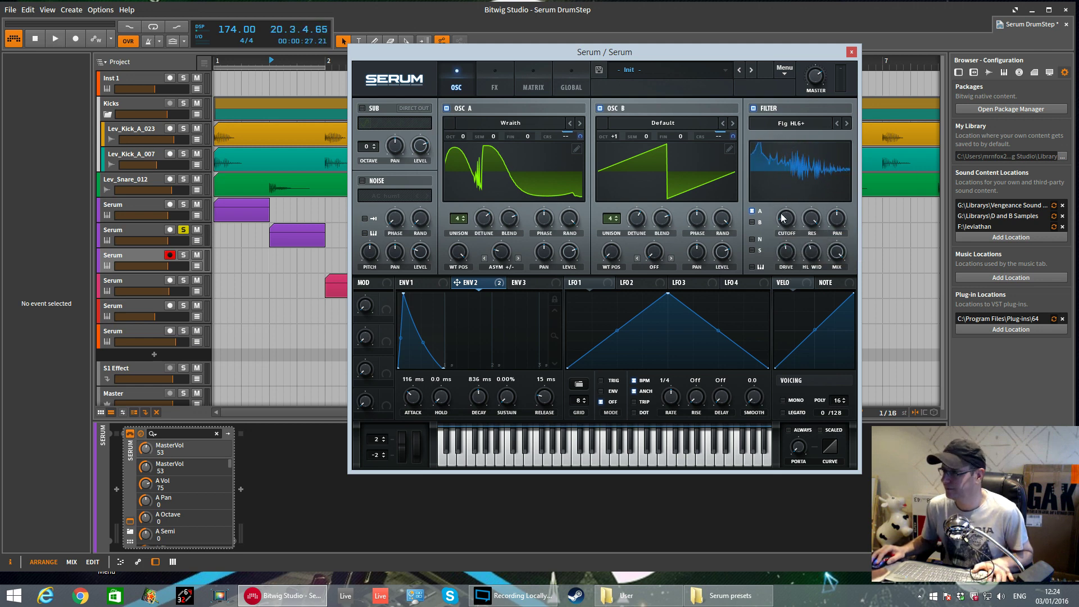
# Route Osc B through the flanger filter and assign Env 2 to modulate its cutoff
pyautogui.click(752, 222)
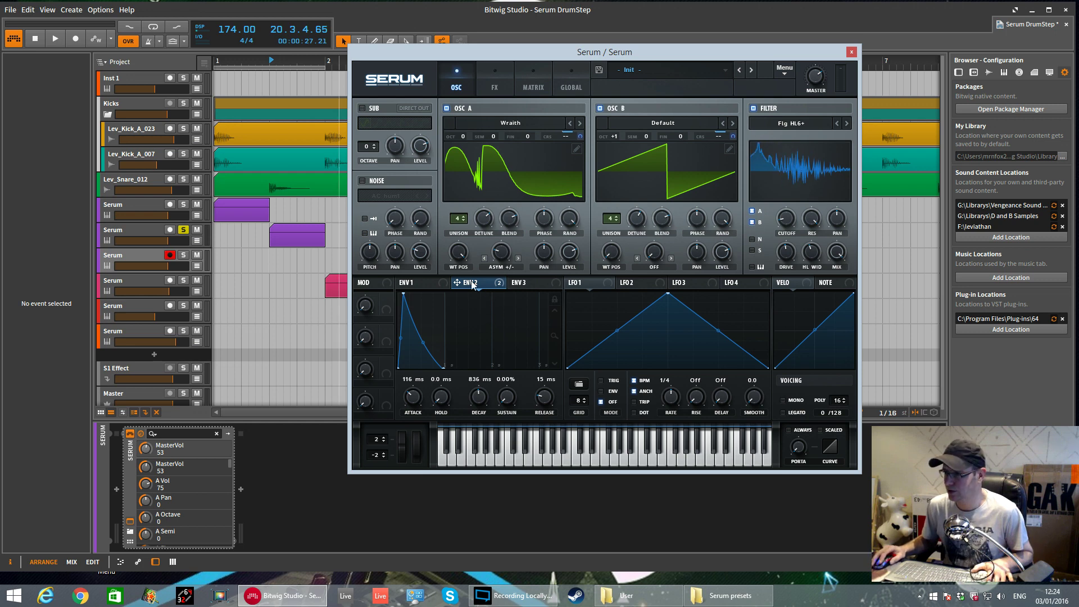
pyautogui.moveTo(458, 284); pyautogui.dragTo(674, 261)
pyautogui.moveTo(785, 223); pyautogui.dragTo(784, 224)
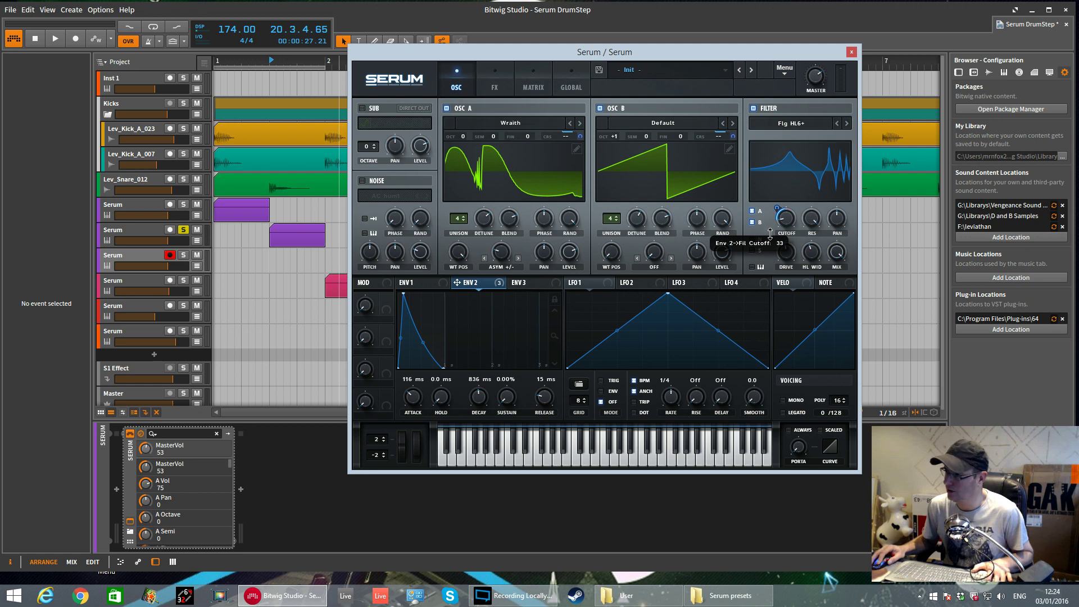
pyautogui.press('space')
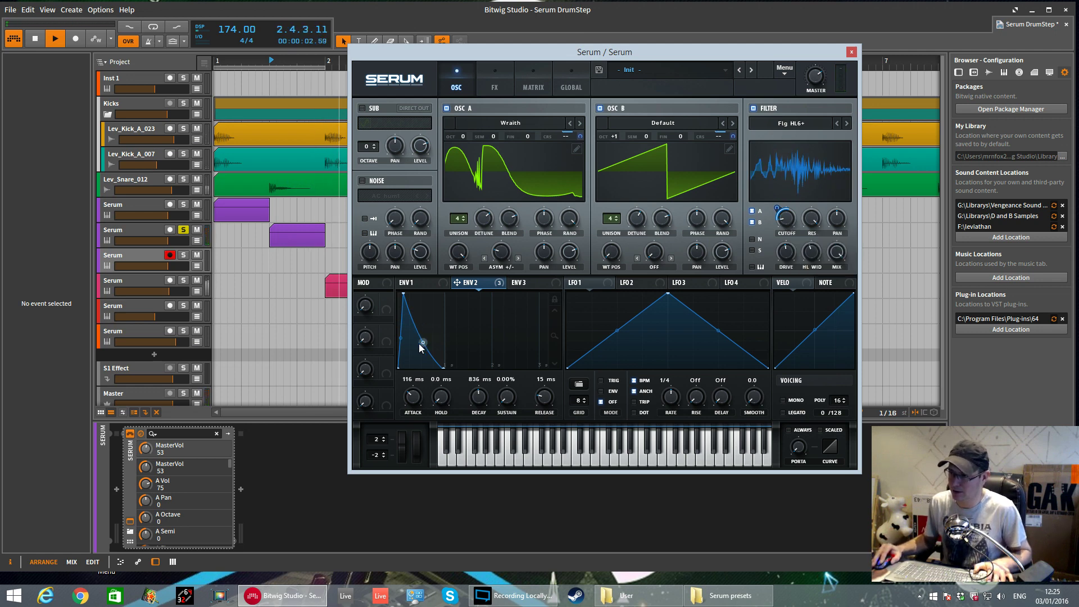
# Reshape the Env 2 decay curve into a gentler, near-straight slope while auditioning
pyautogui.moveTo(419, 343)
pyautogui.mouseDown()
pyautogui.moveTo(431, 322)
pyautogui.moveTo(429, 344)
pyautogui.mouseUp()
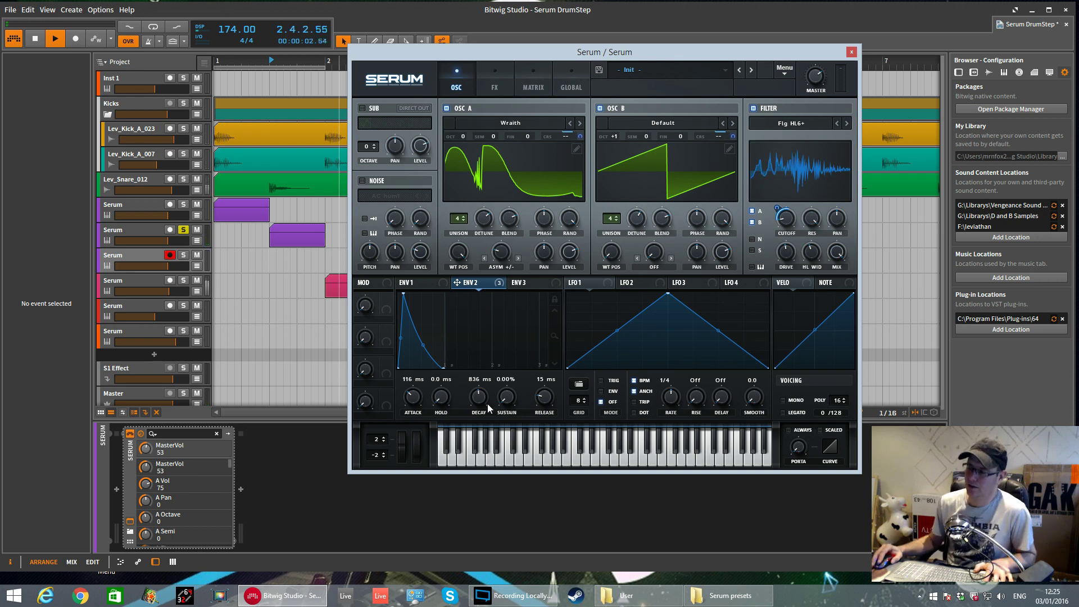
pyautogui.moveTo(426, 339); pyautogui.dragTo(504, 334)
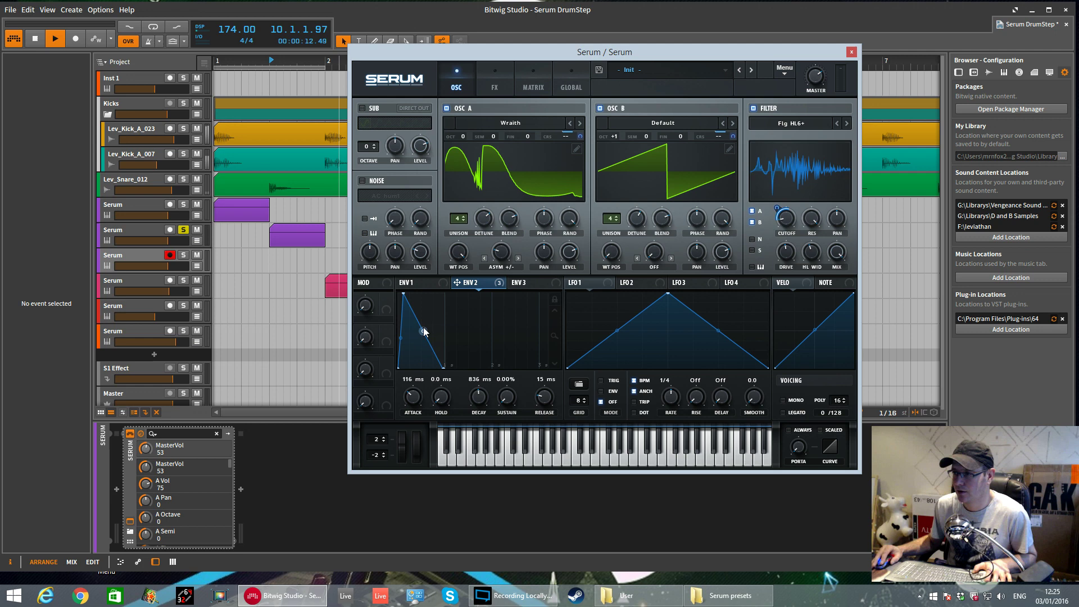
pyautogui.moveTo(424, 331); pyautogui.dragTo(458, 304)
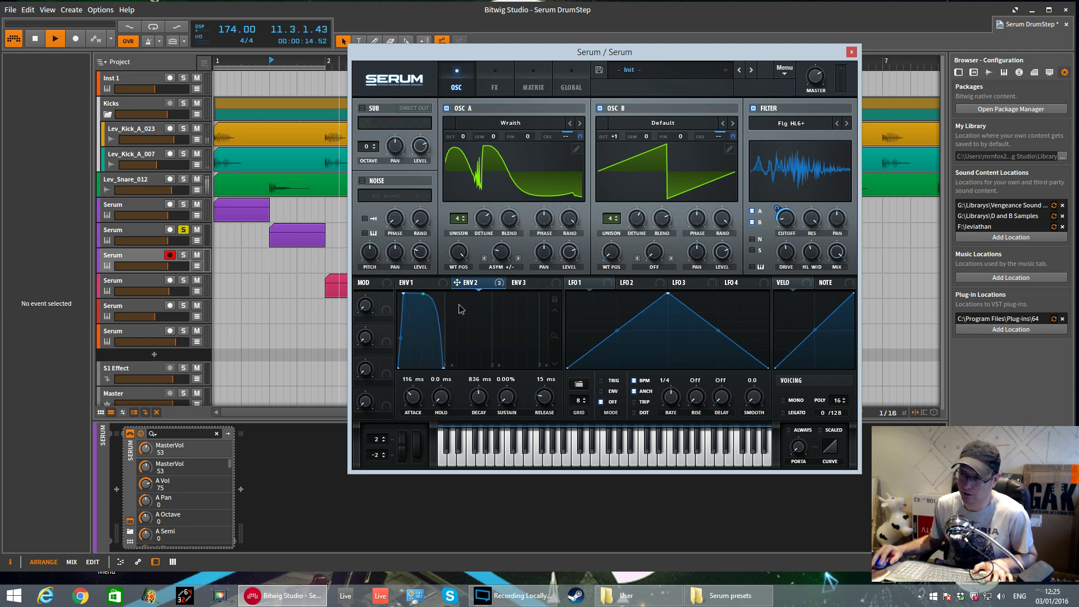
pyautogui.press('space')
pyautogui.press('space')
pyautogui.press('space')
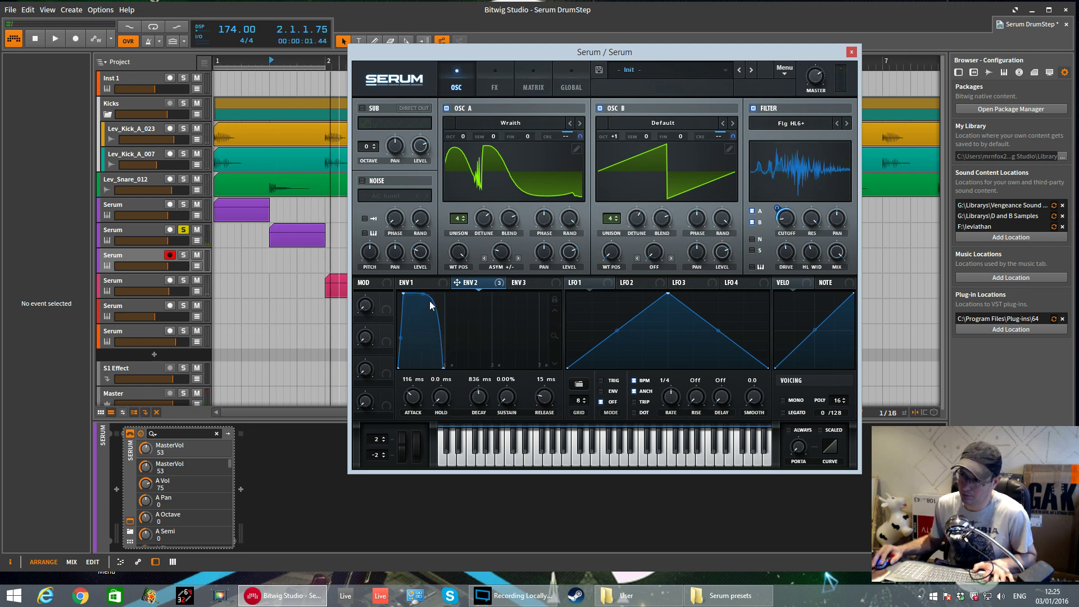
pyautogui.press('space')
pyautogui.moveTo(424, 295); pyautogui.dragTo(424, 325)
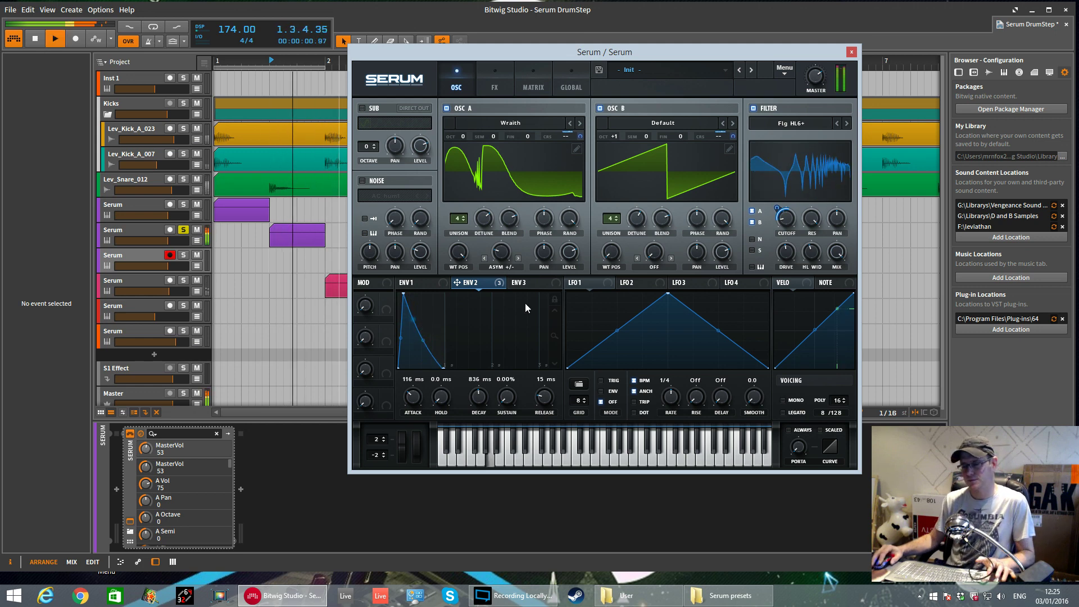
pyautogui.press('space')
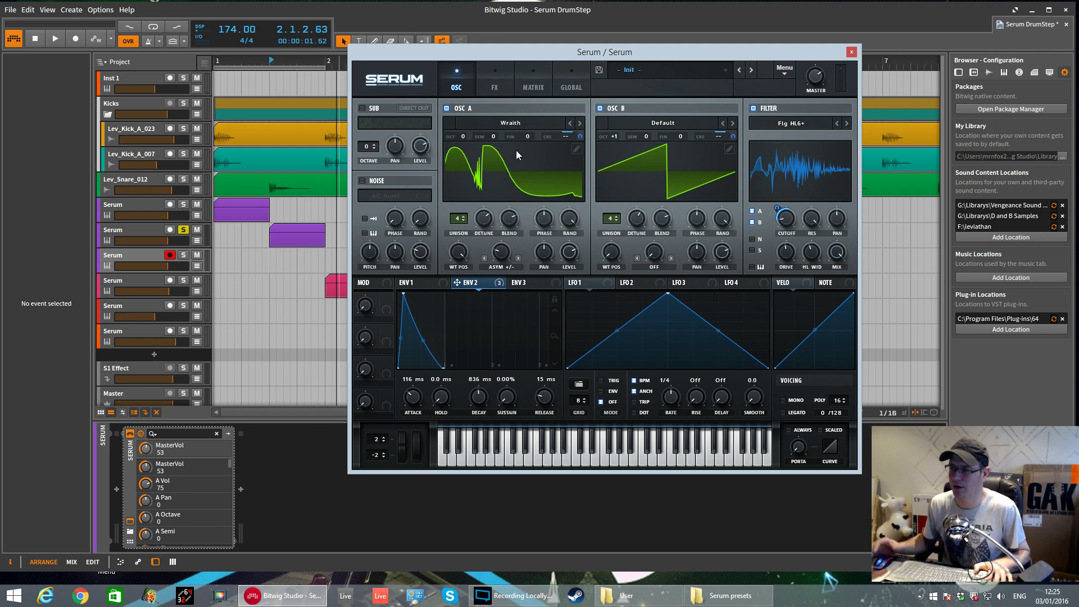
# Switch on Hyper/Dimension on the FX page and audition it
pyautogui.click(494, 82)
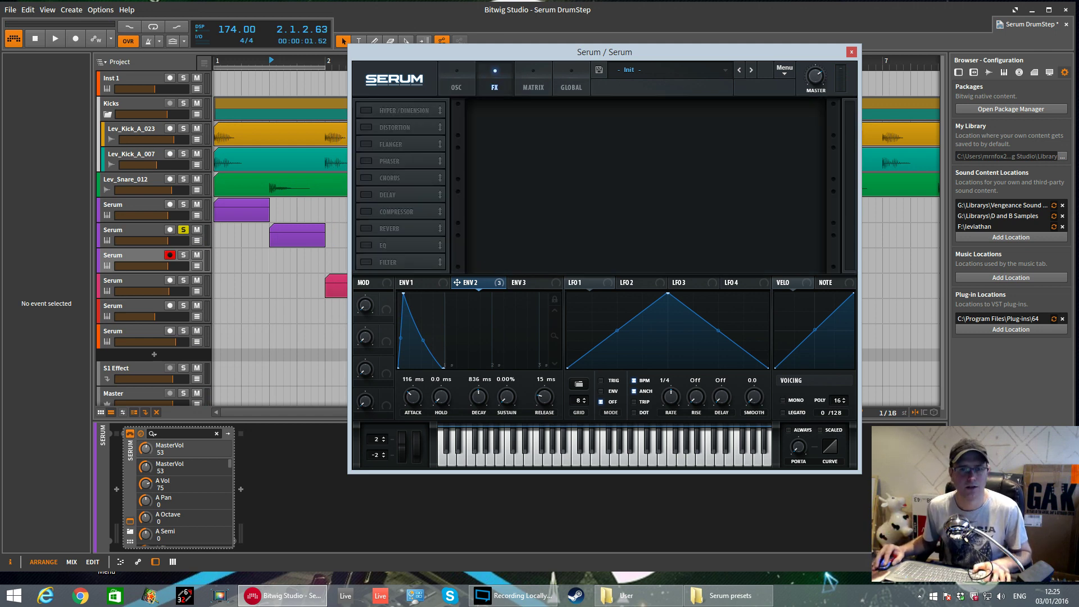
pyautogui.click(359, 114)
pyautogui.click(360, 110)
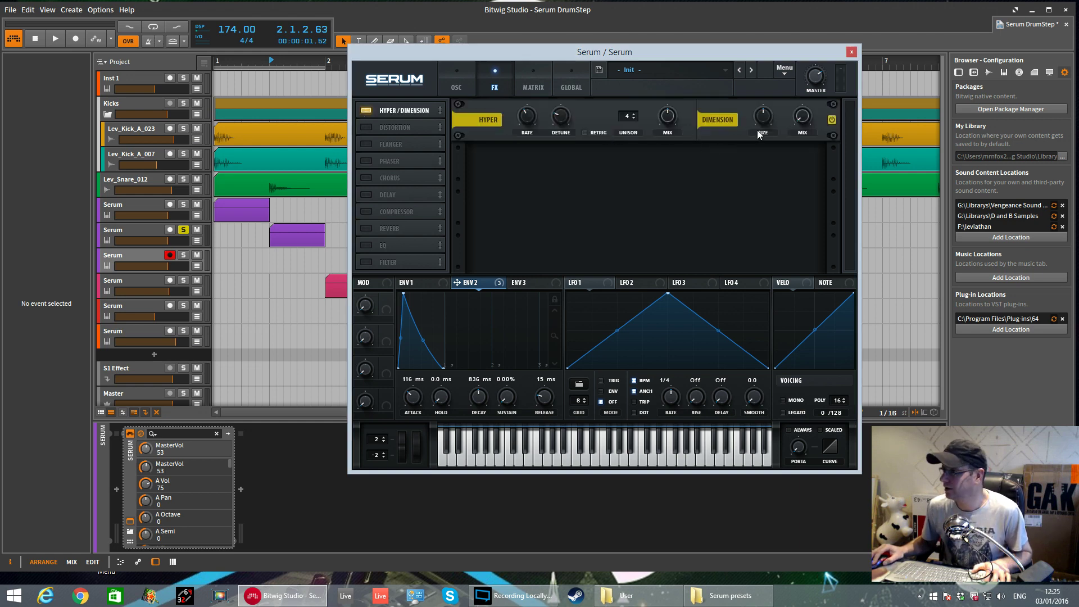
pyautogui.press('space')
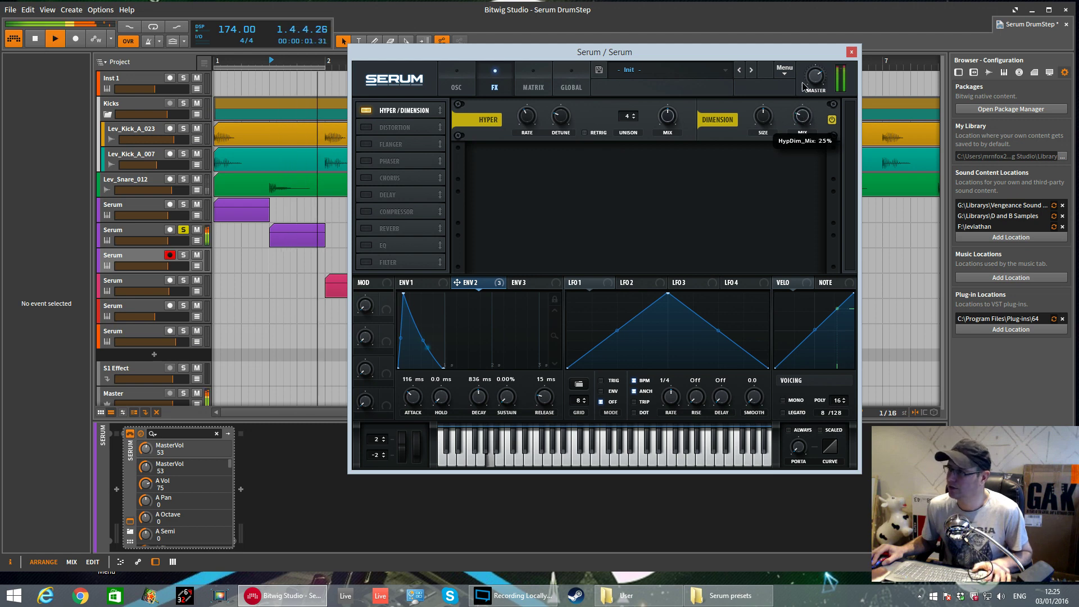
pyautogui.moveTo(816, 95)
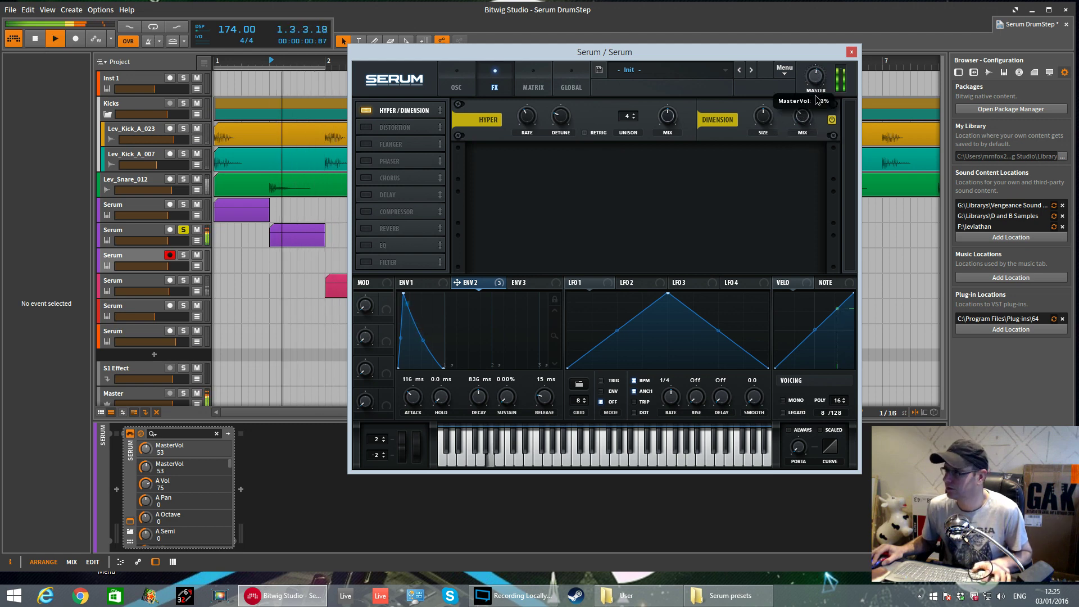
pyautogui.press('space')
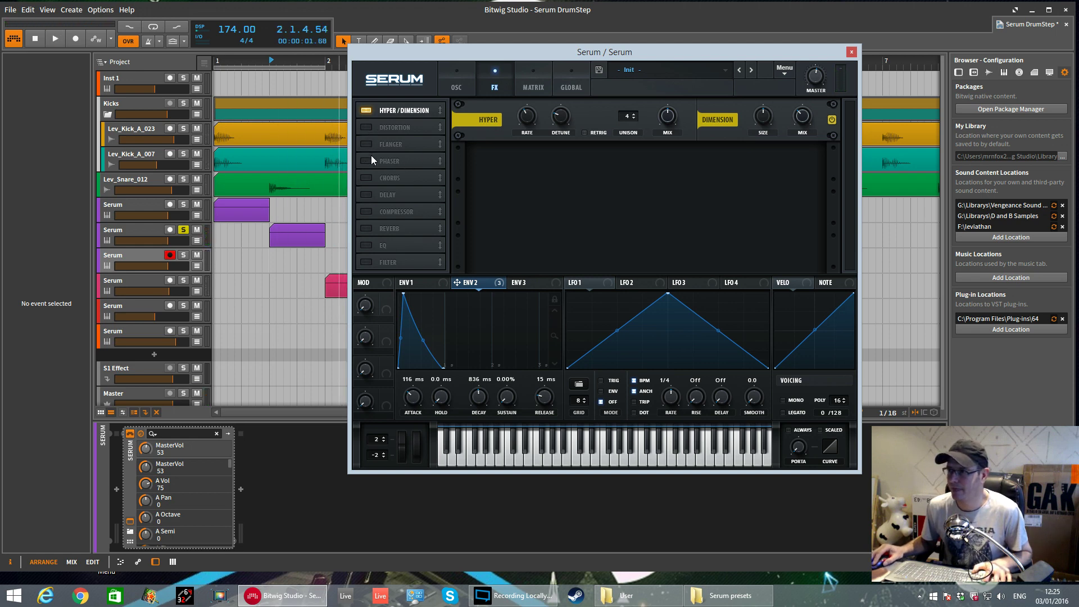
# Turn on the Delay, free it from tempo sync, and set the left time to 10.89 ms
pyautogui.click(366, 193)
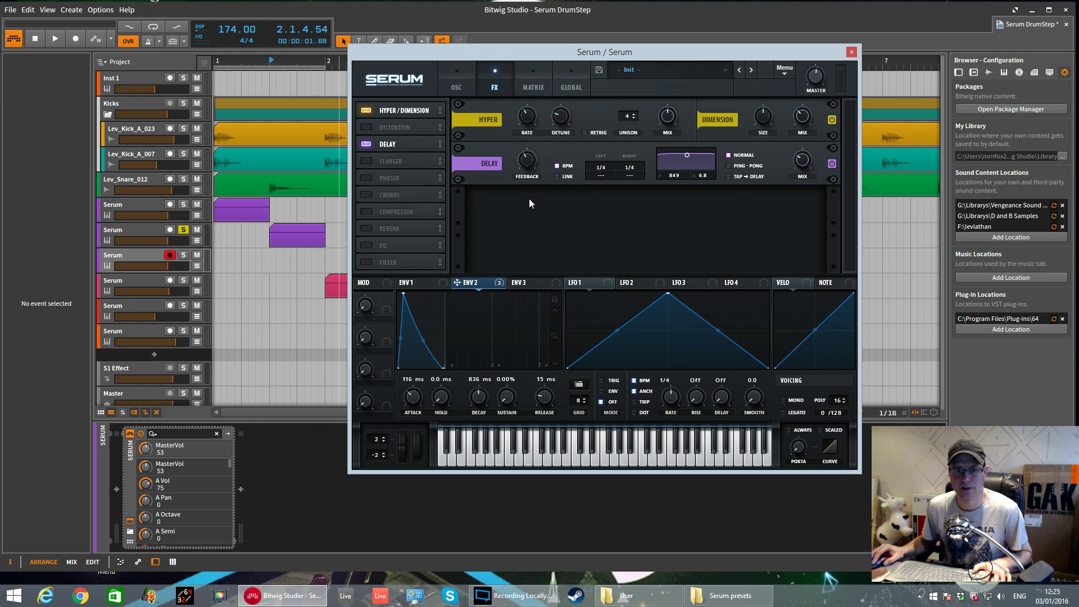
pyautogui.press('space')
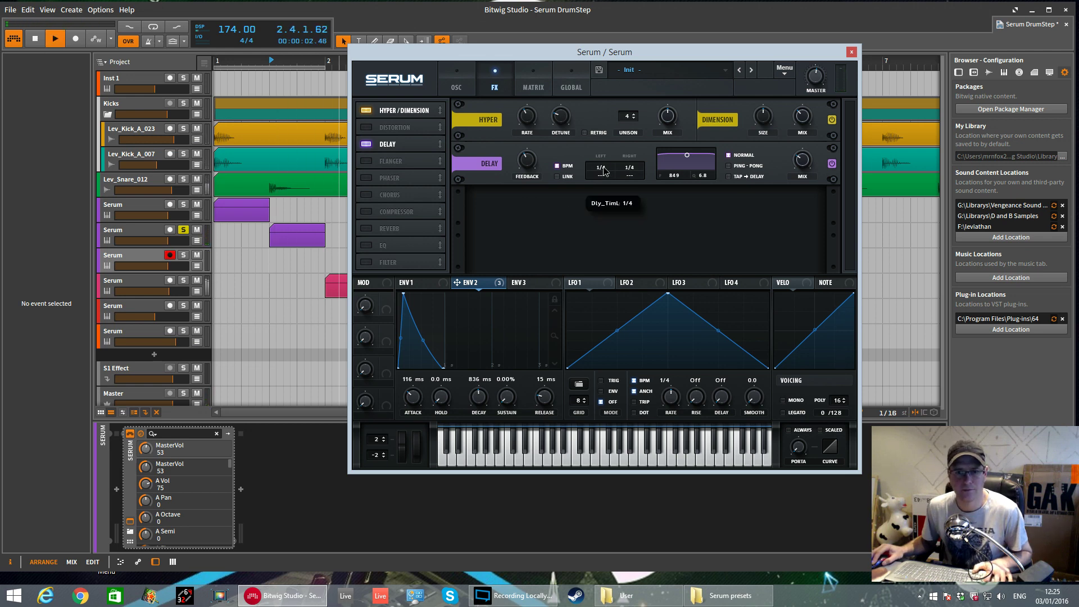
pyautogui.click(556, 166)
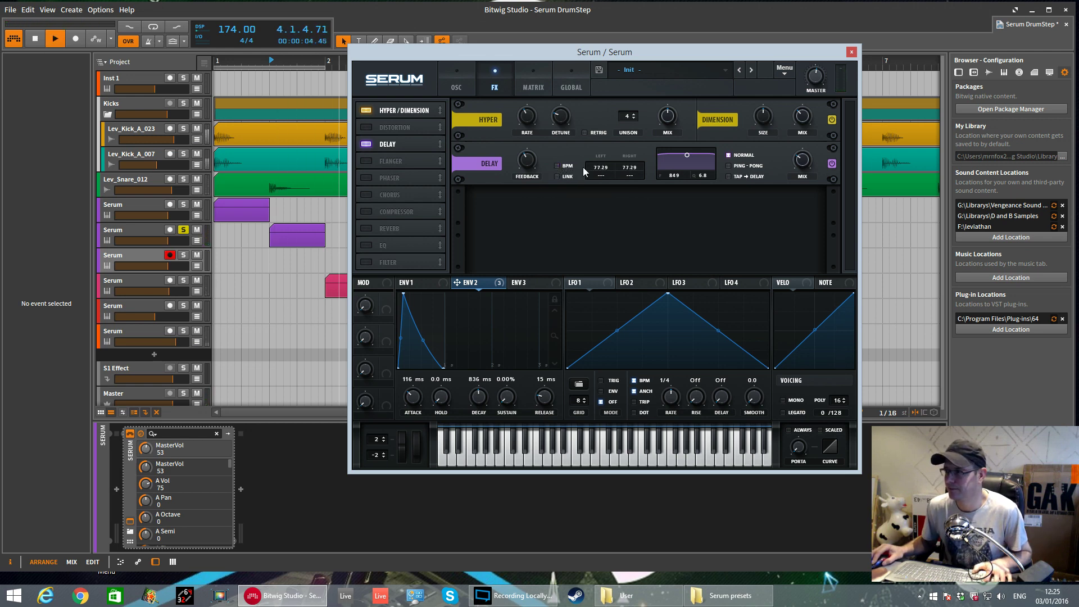
pyautogui.moveTo(602, 173)
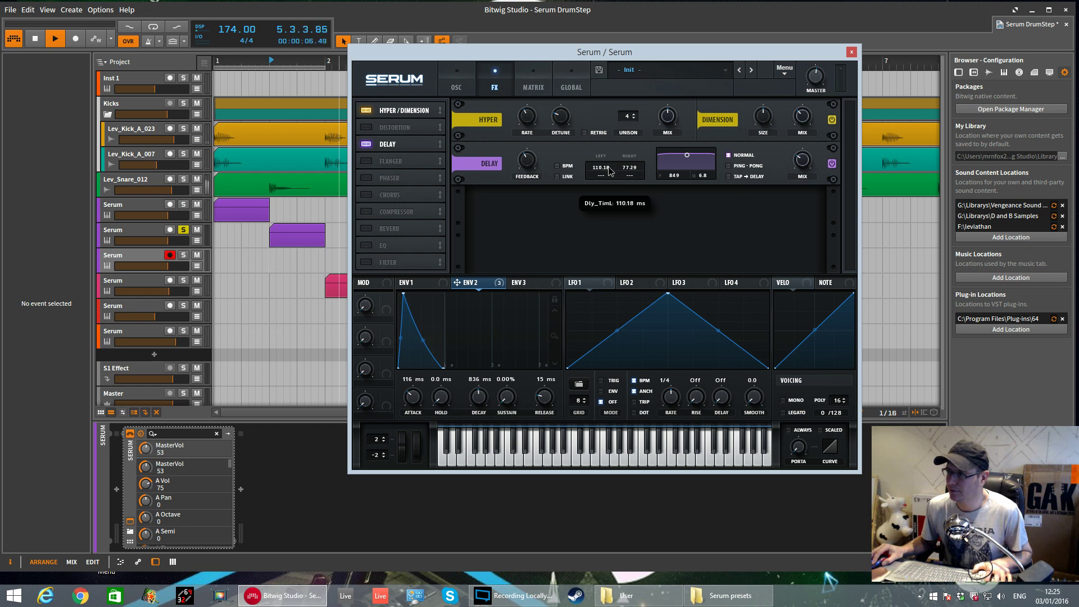
pyautogui.moveTo(609, 184); pyautogui.dragTo(611, 214)
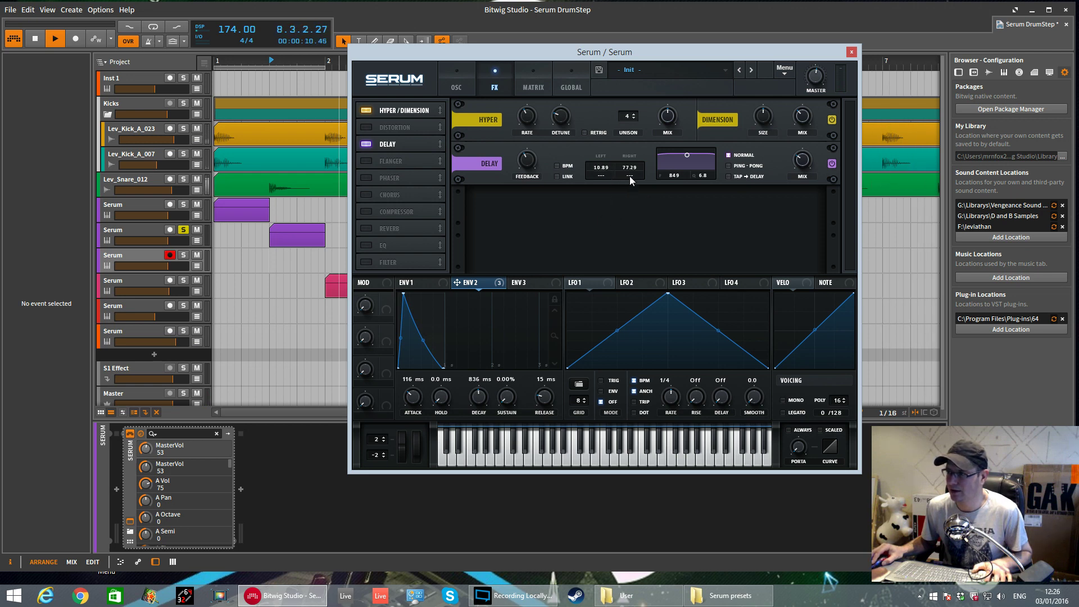
# Switch the delay to ping-pong mode and briefly bypass it to compare
pyautogui.moveTo(633, 170)
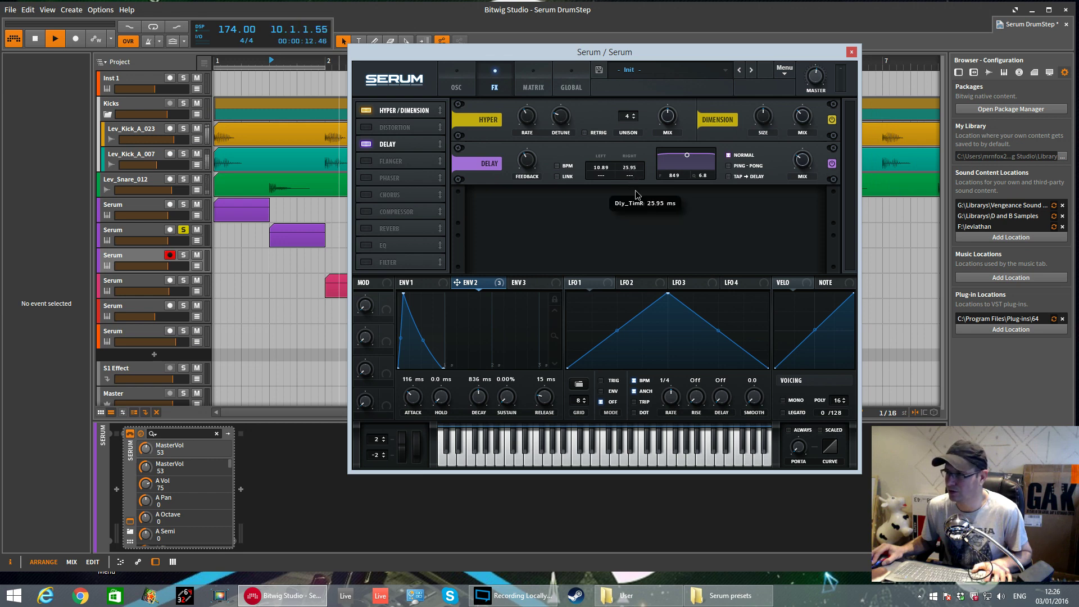
pyautogui.press('space')
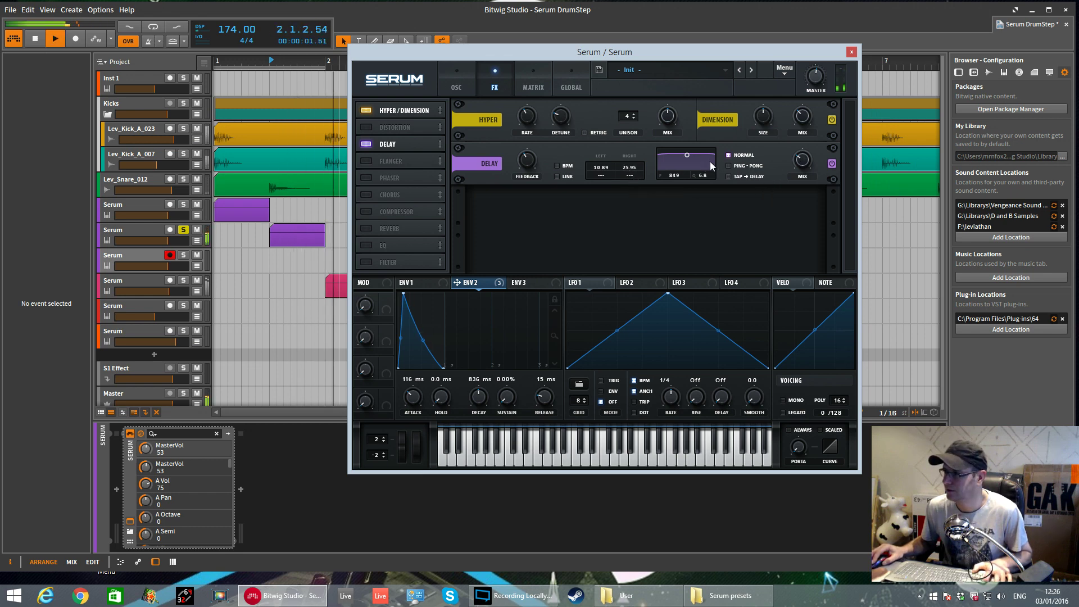
pyautogui.click(729, 166)
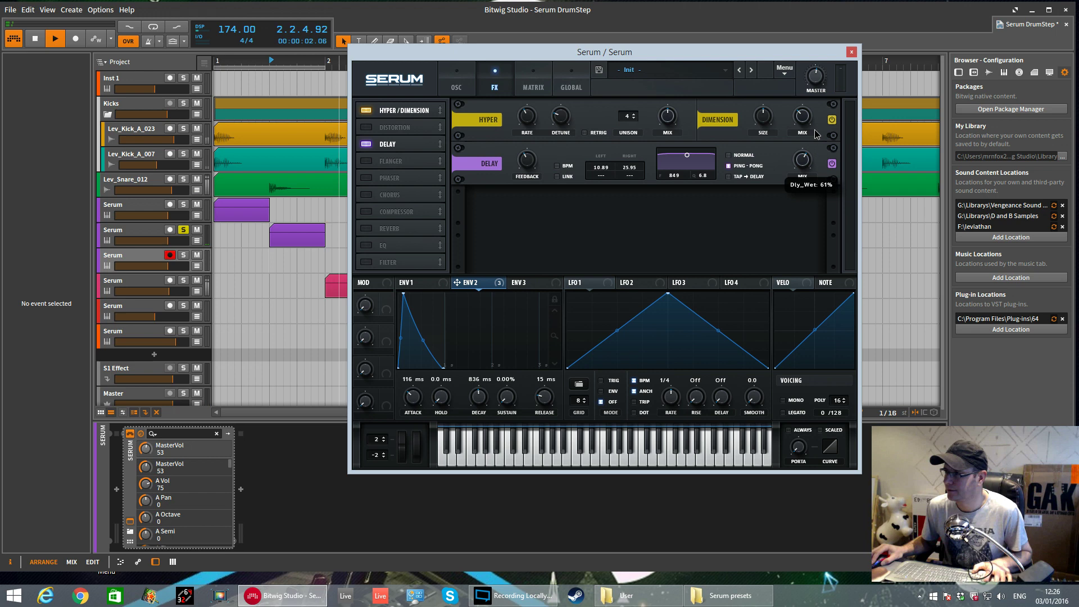
pyautogui.click(367, 144)
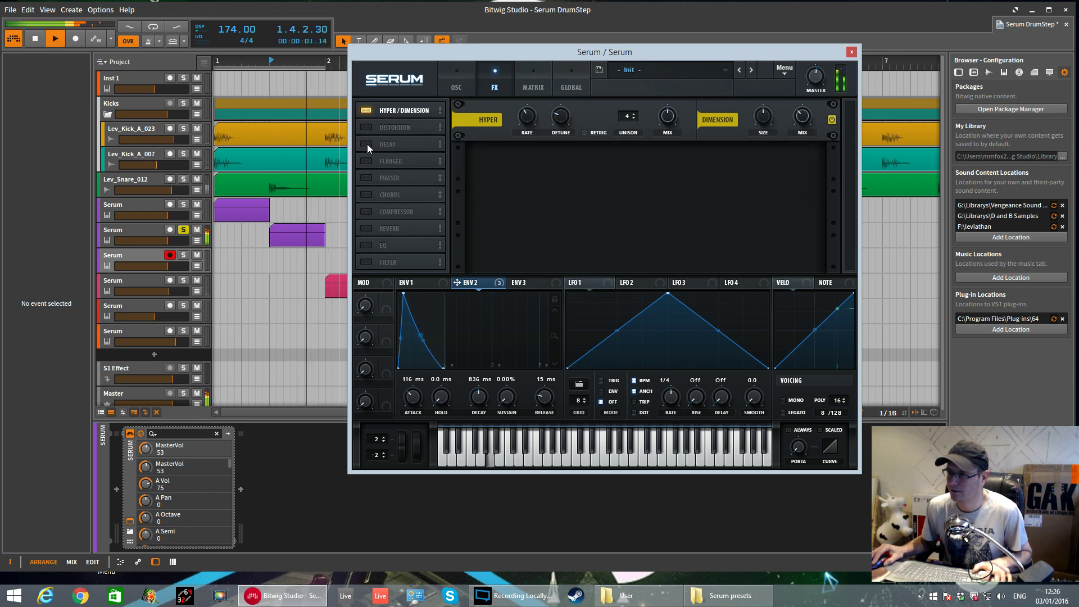
pyautogui.click(368, 145)
pyautogui.press('space')
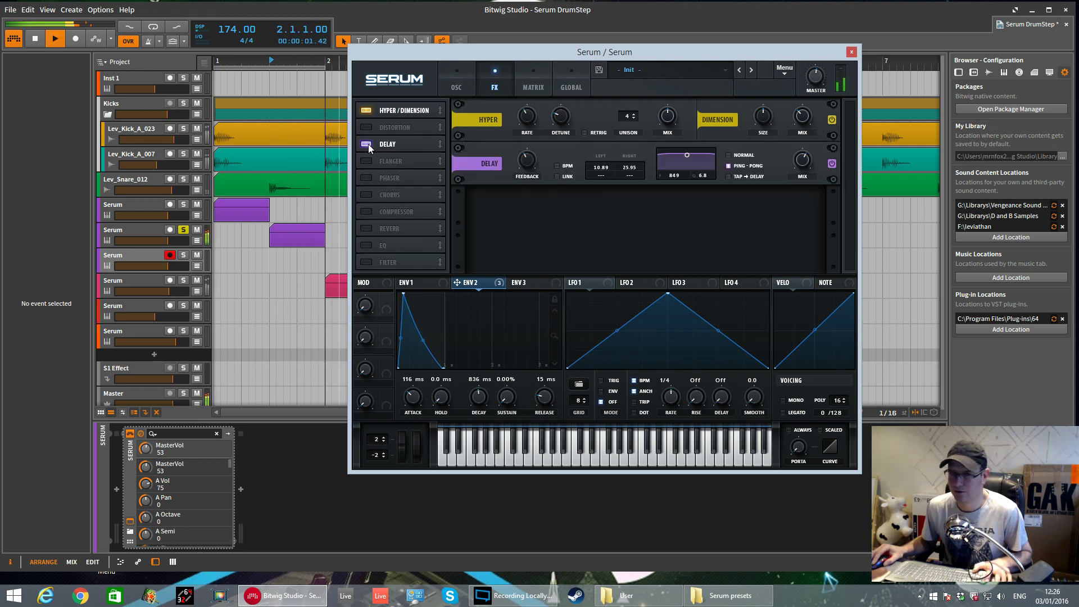
pyautogui.press('space')
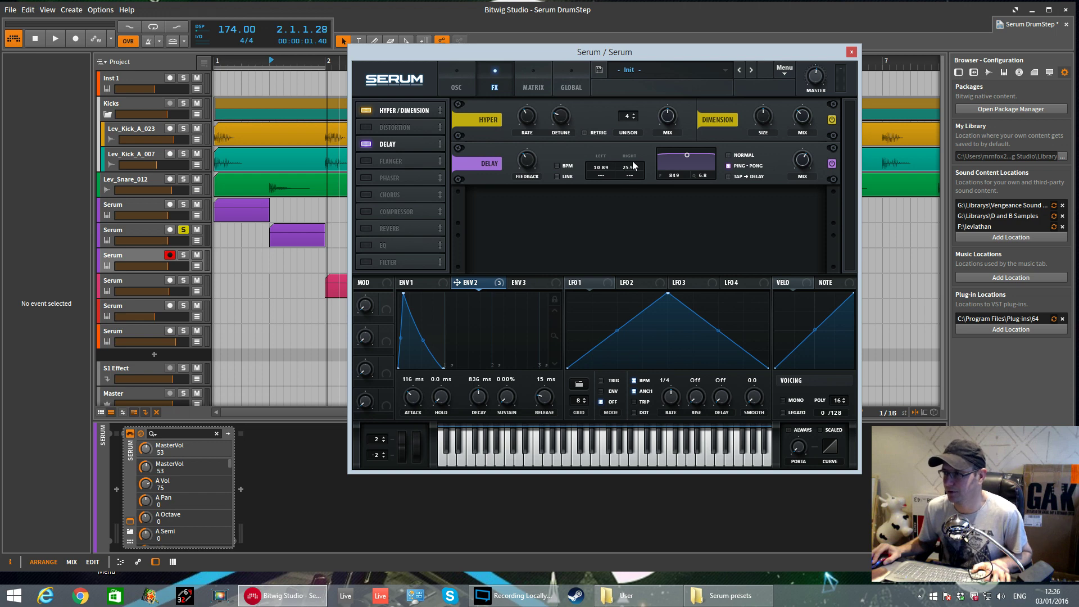
# Set the right delay time to 25.14 ms while auditioning playback
pyautogui.moveTo(632, 181); pyautogui.dragTo(645, 115)
pyautogui.press('space')
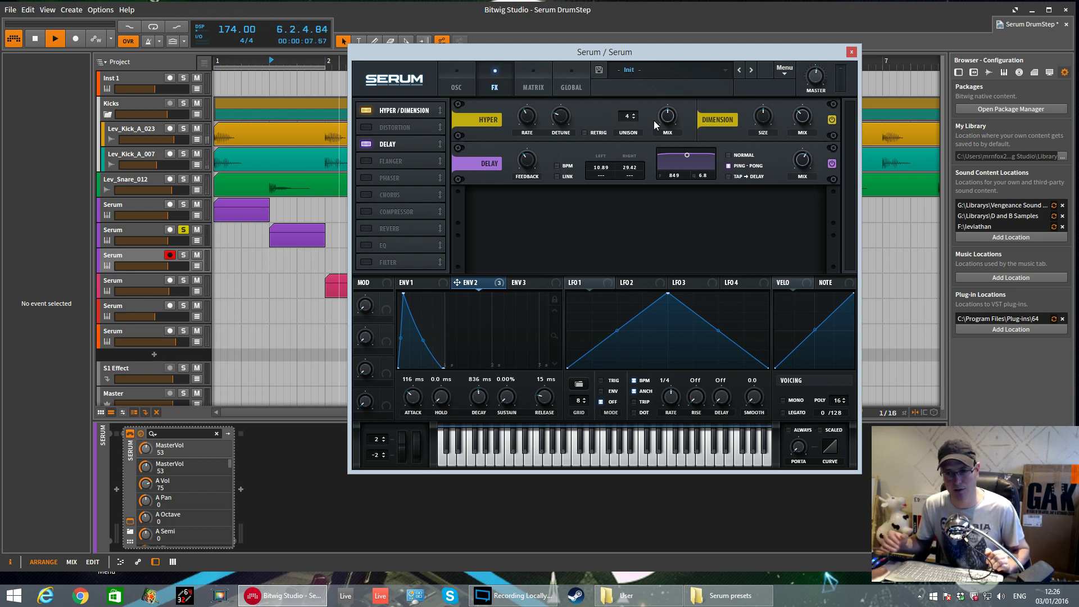
pyautogui.moveTo(642, 173)
pyautogui.mouseDown()
pyautogui.moveTo(640, 151)
pyautogui.moveTo(643, 172)
pyautogui.mouseUp()
pyautogui.press('space')
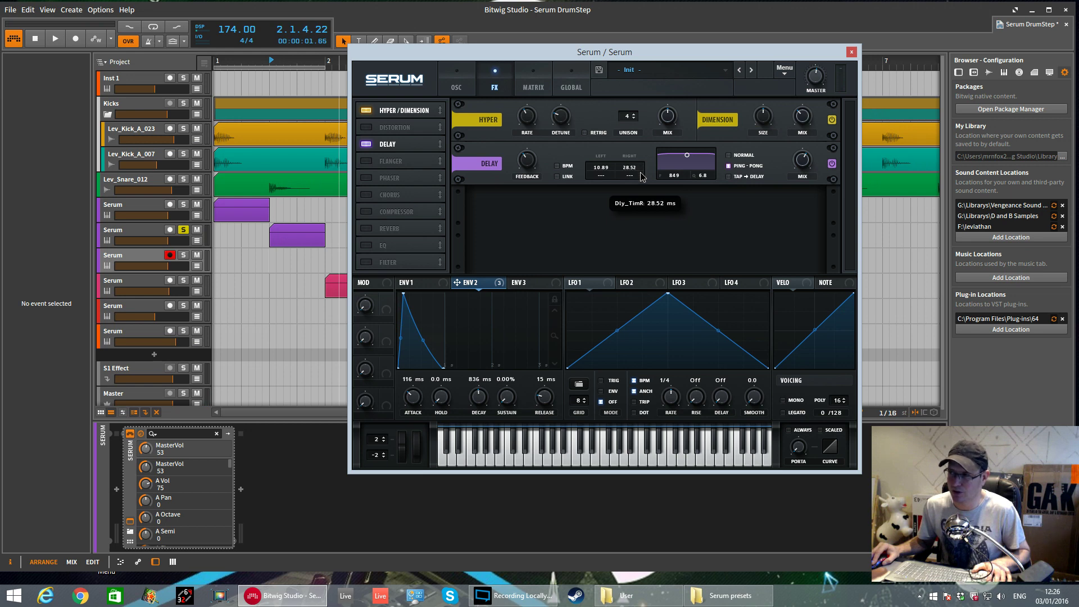
pyautogui.press('space')
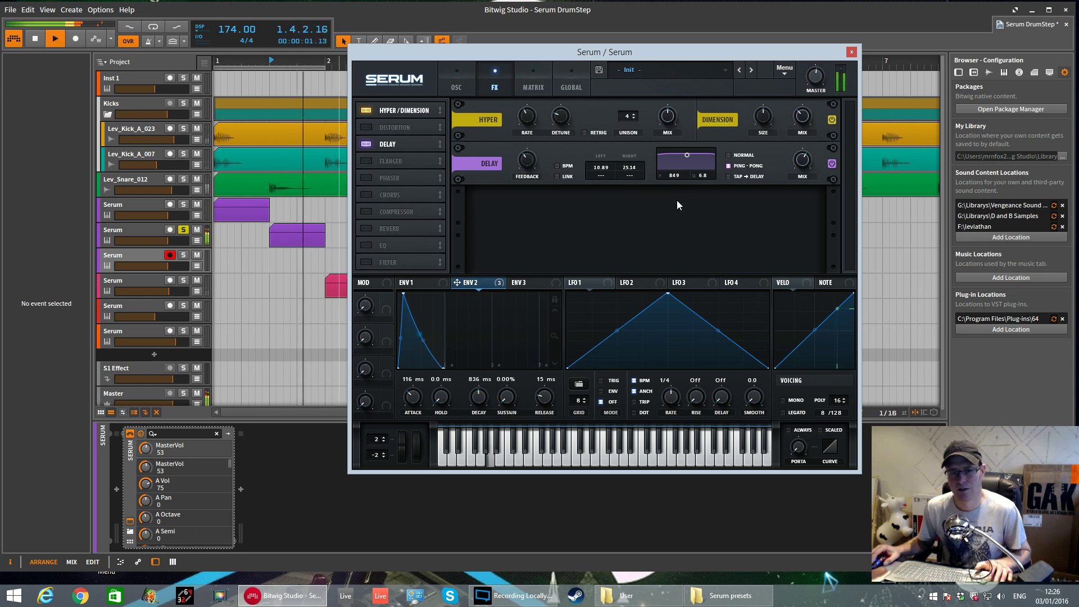
pyautogui.moveTo(808, 178)
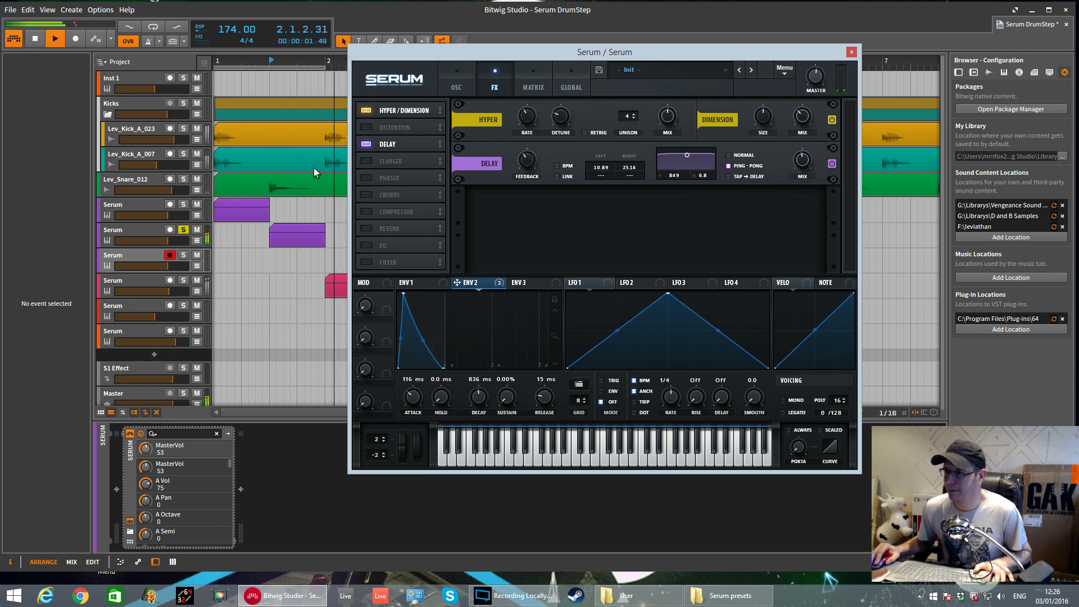
# Move Delay above Distortion, link Macro 1 to the Delay mix, and rename it DELAY
pyautogui.moveTo(403, 148); pyautogui.dragTo(404, 135)
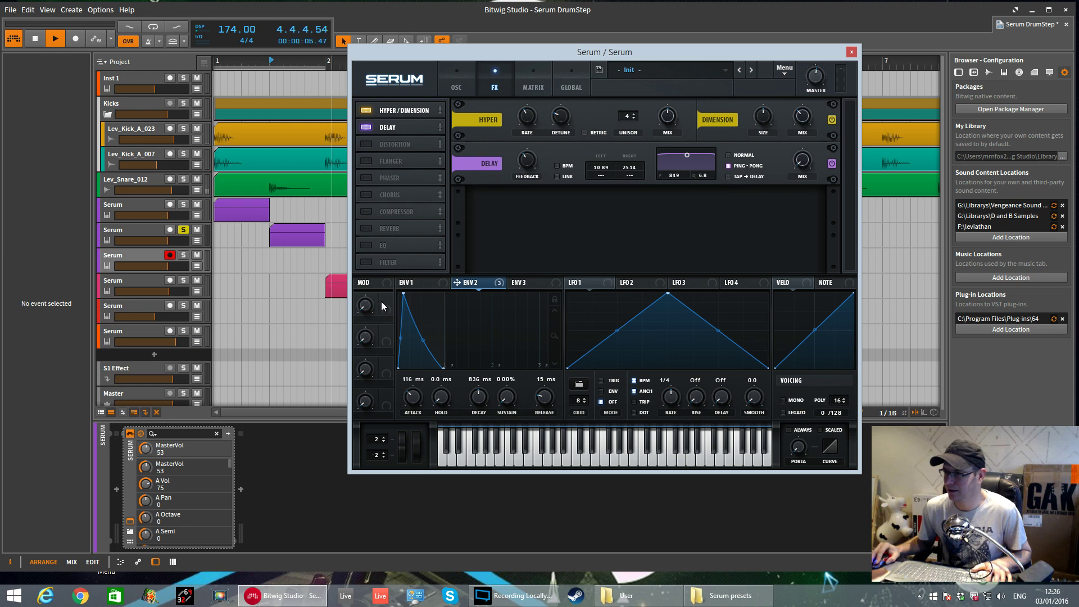
pyautogui.moveTo(457, 282); pyautogui.dragTo(801, 168)
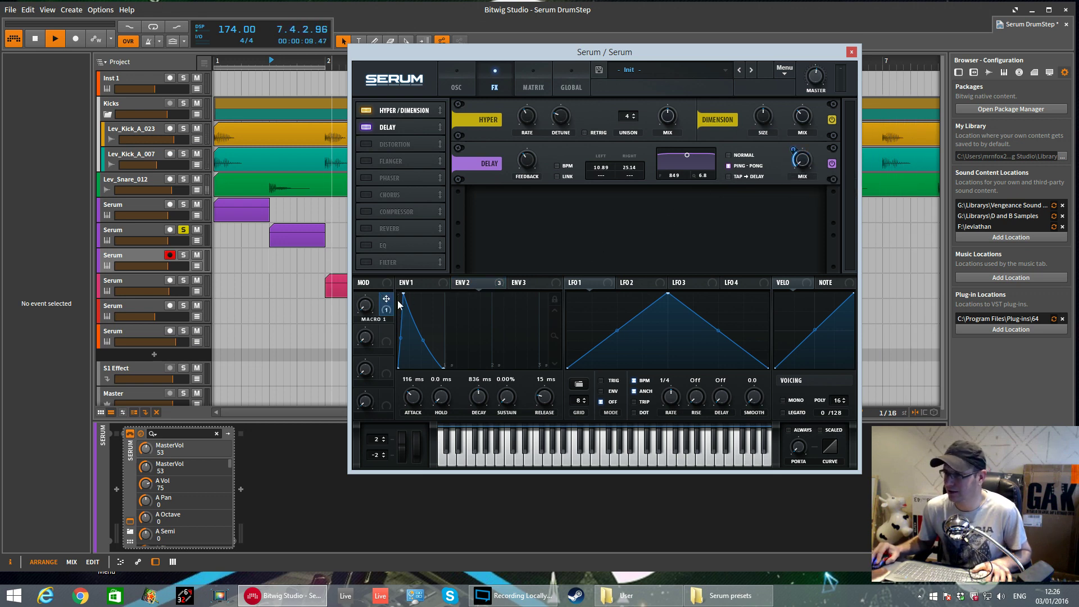
pyautogui.doubleClick(387, 319)
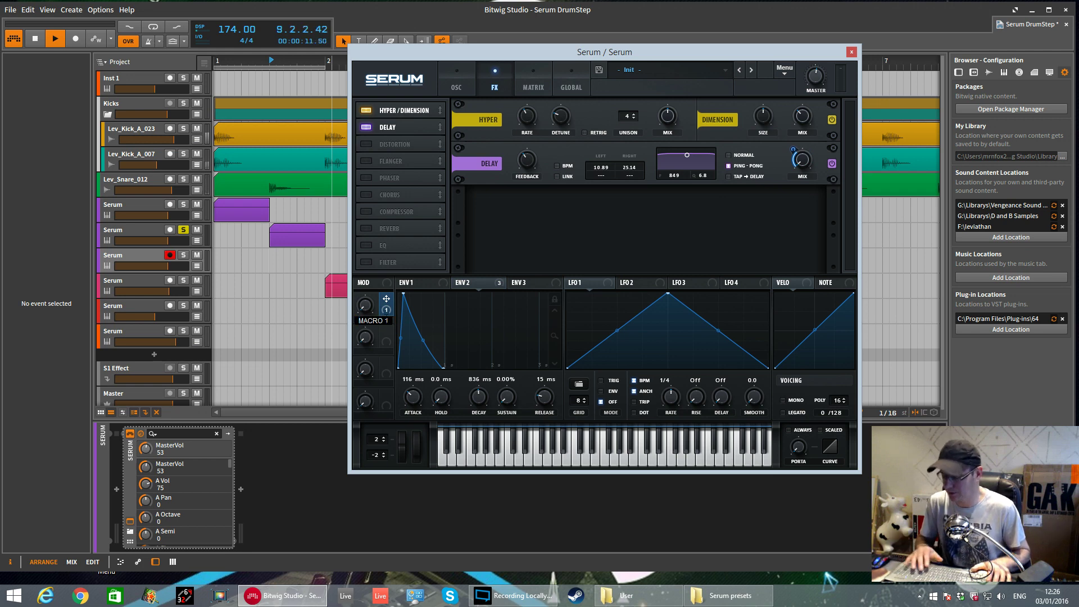
pyautogui.write('MAC')
pyautogui.write('De')
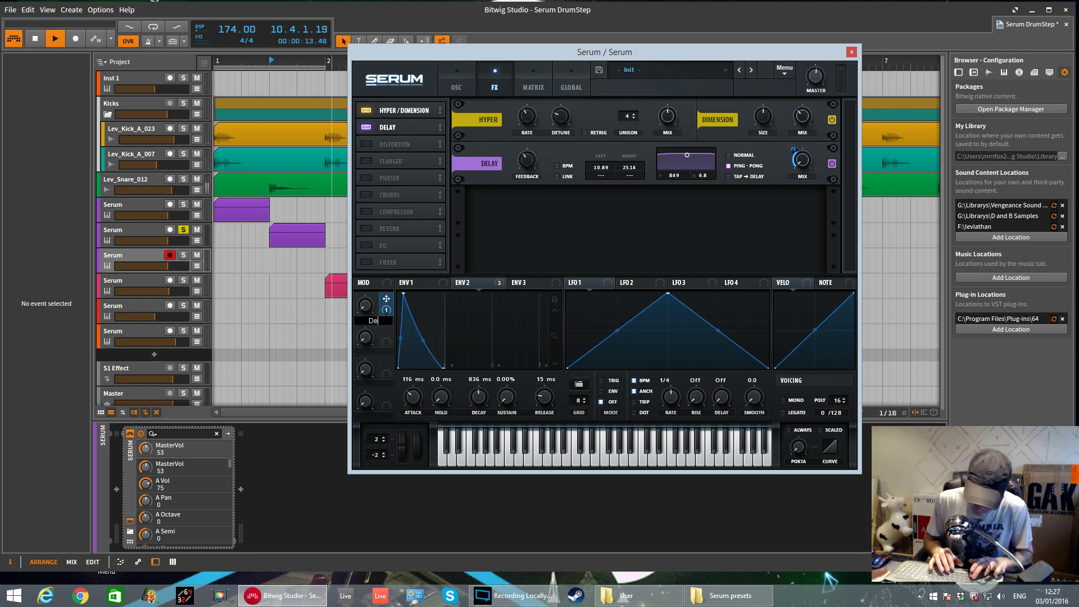
pyautogui.write('l')
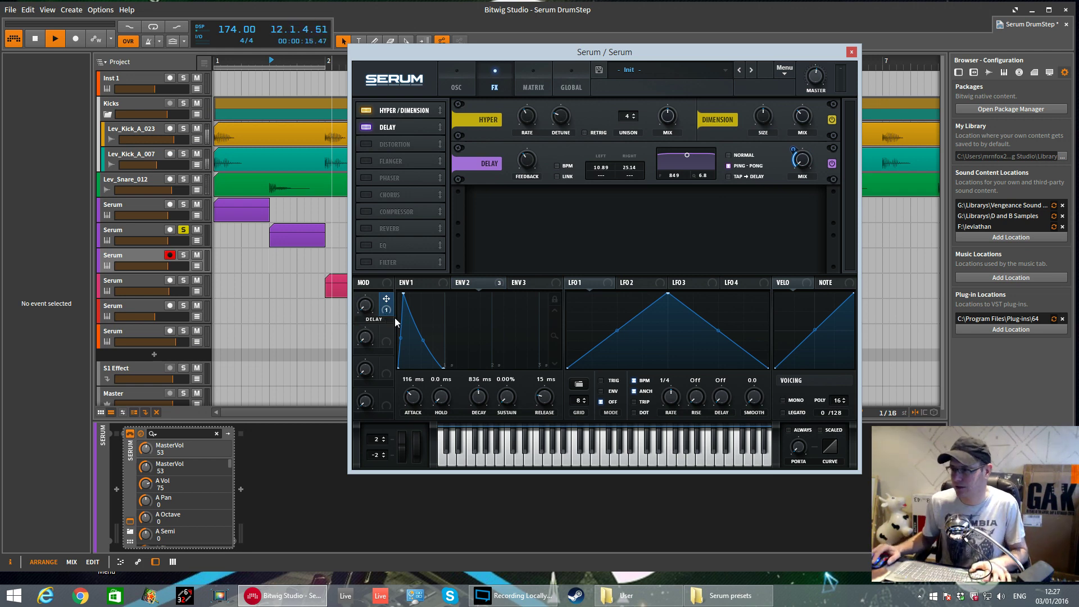
pyautogui.press('space')
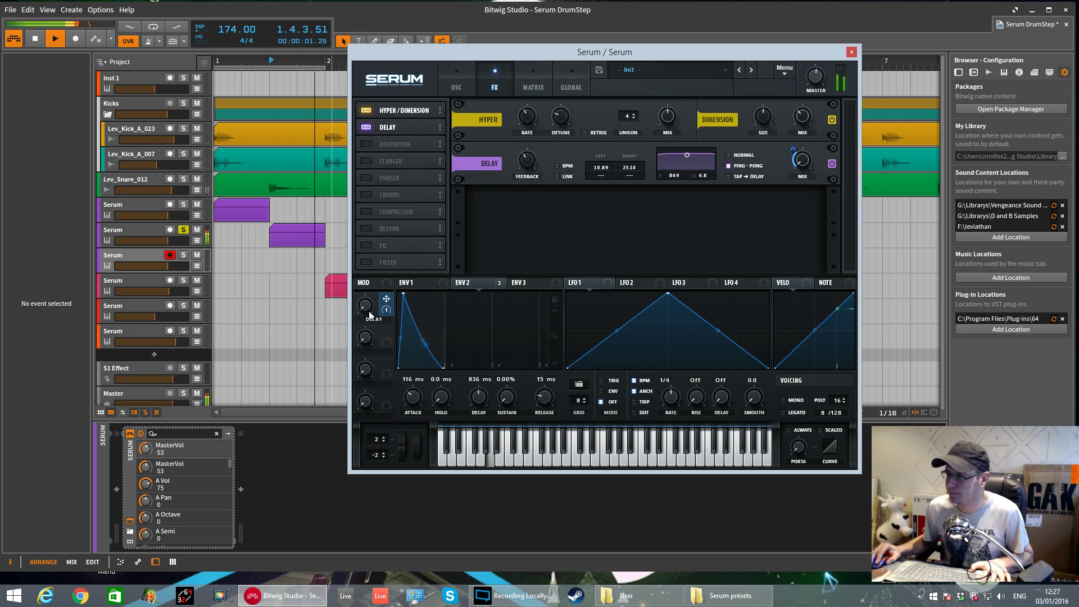
pyautogui.press('space')
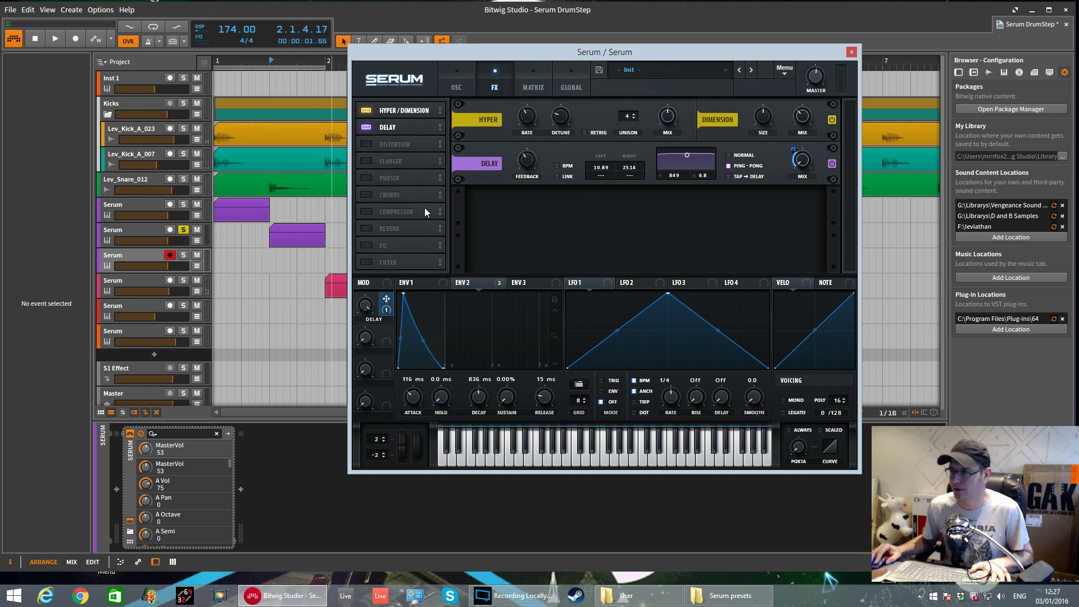
# Enable Distortion with the Diode 1 type and its mix at 82%
pyautogui.click(366, 144)
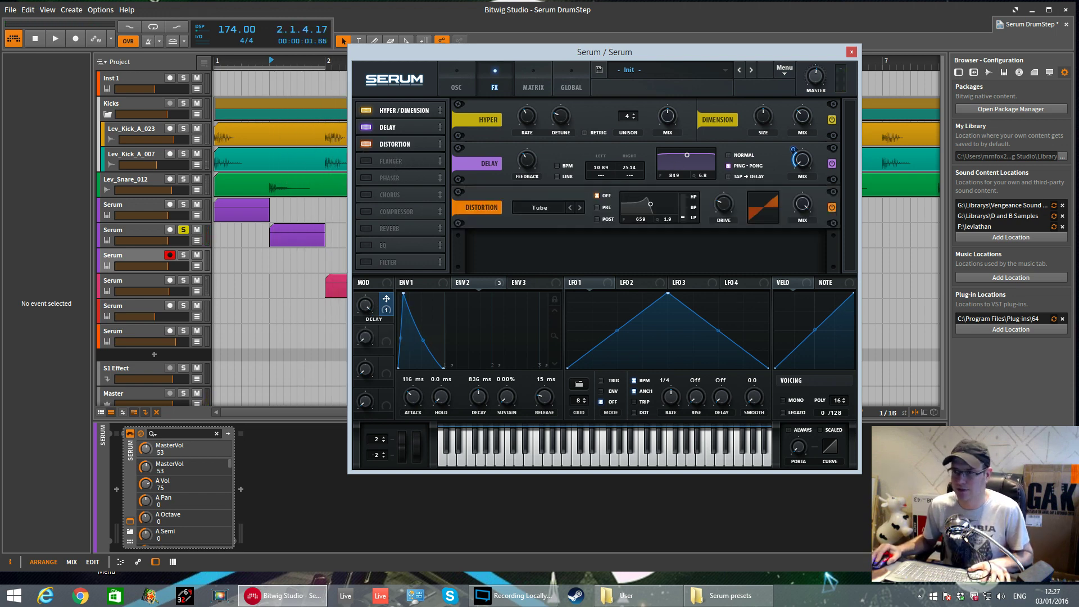
pyautogui.click(556, 209)
pyautogui.click(550, 260)
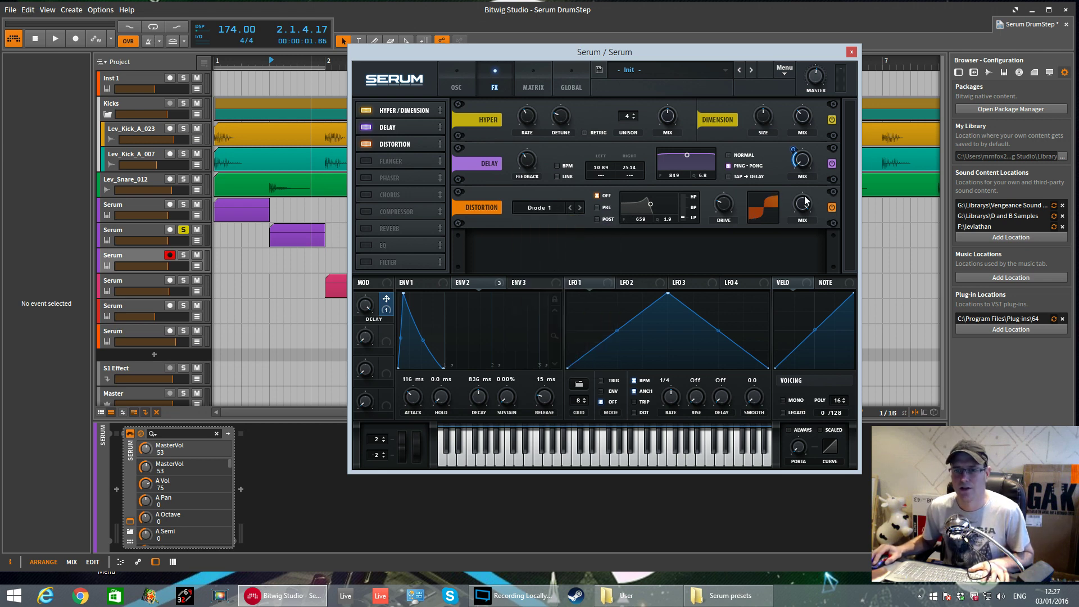
pyautogui.moveTo(807, 209); pyautogui.dragTo(803, 227)
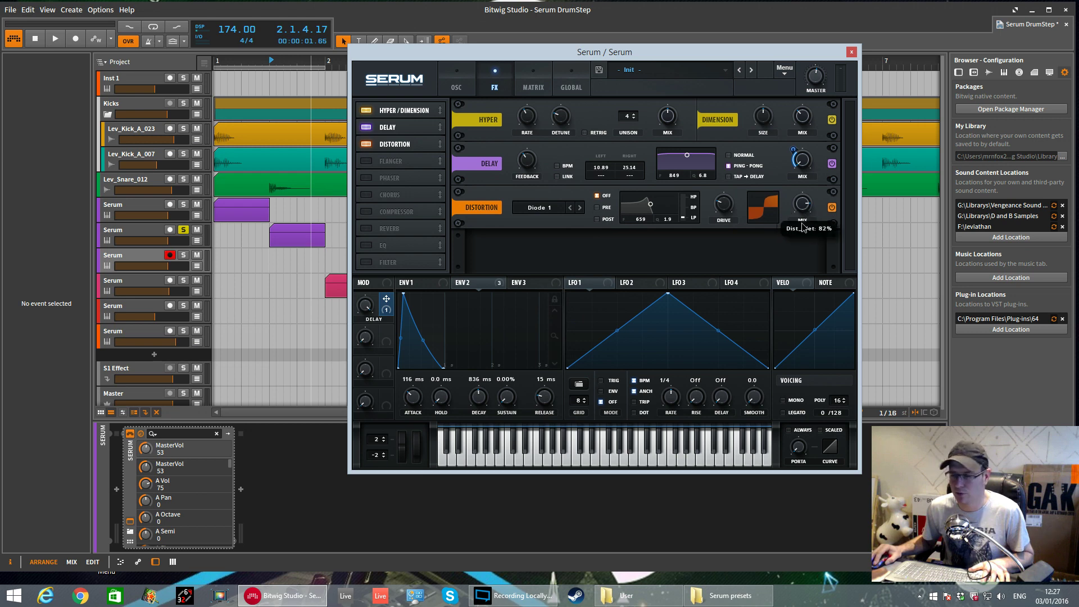
pyautogui.press('space')
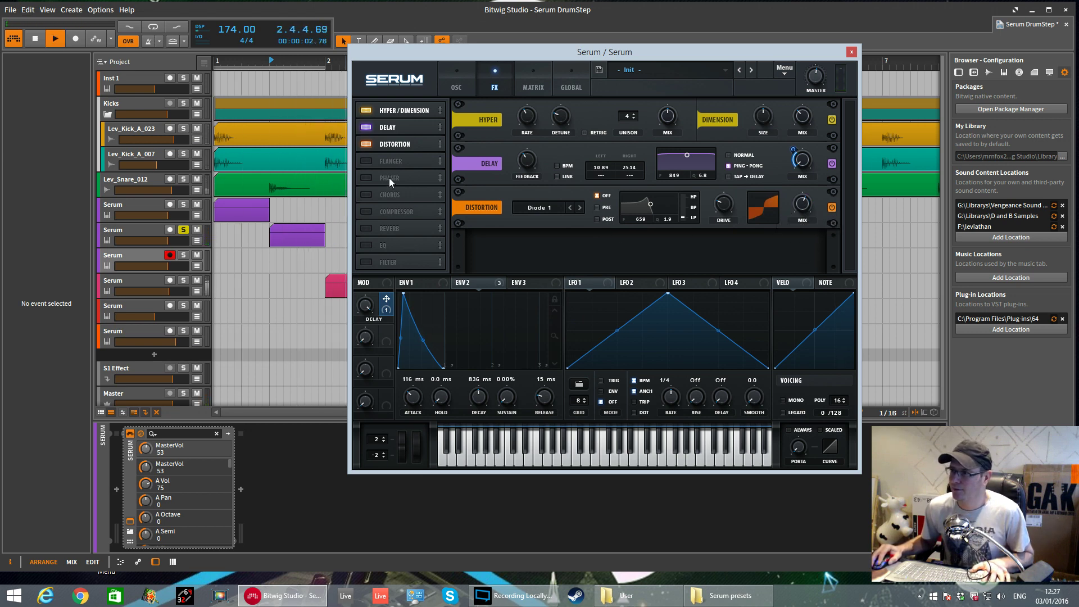
# Turn on the Phaser, adjust its depth, and lower its frequency to about 32 Hz
pyautogui.click(369, 177)
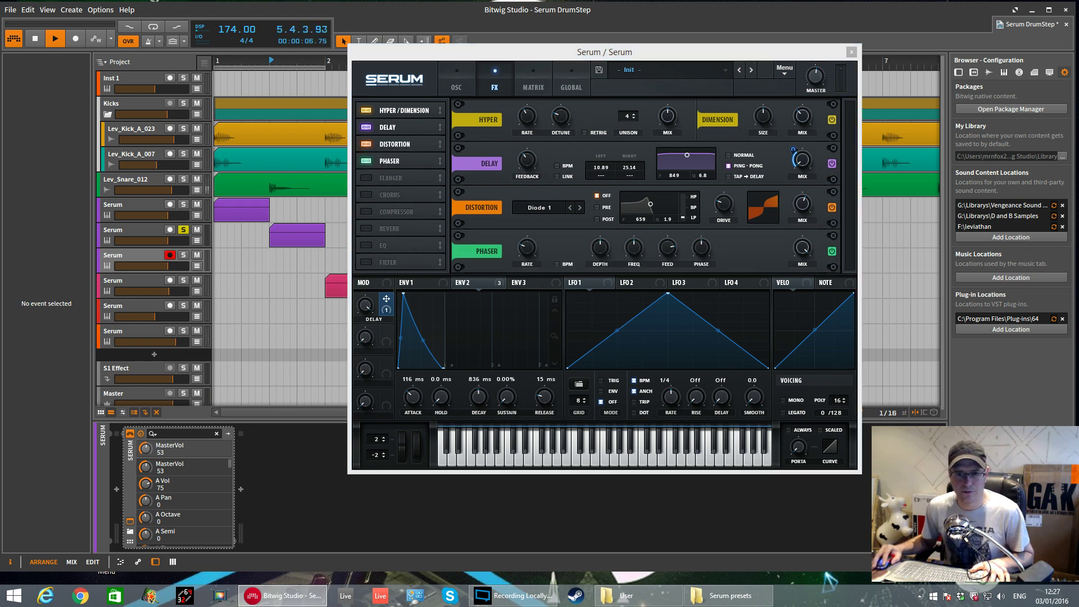
pyautogui.moveTo(599, 247); pyautogui.dragTo(589, 372)
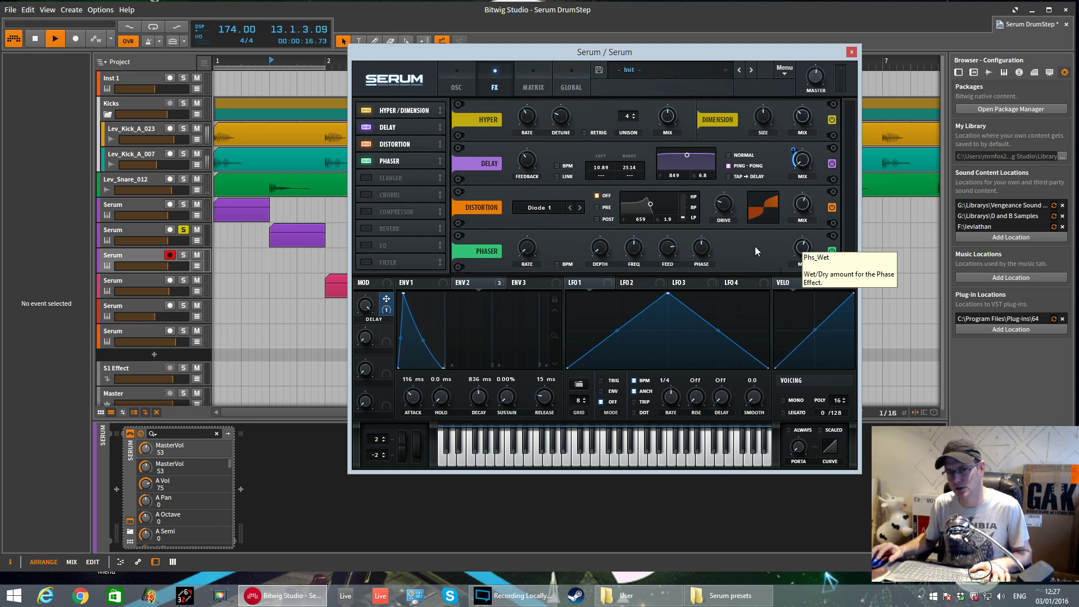
pyautogui.press('space')
pyautogui.press('space')
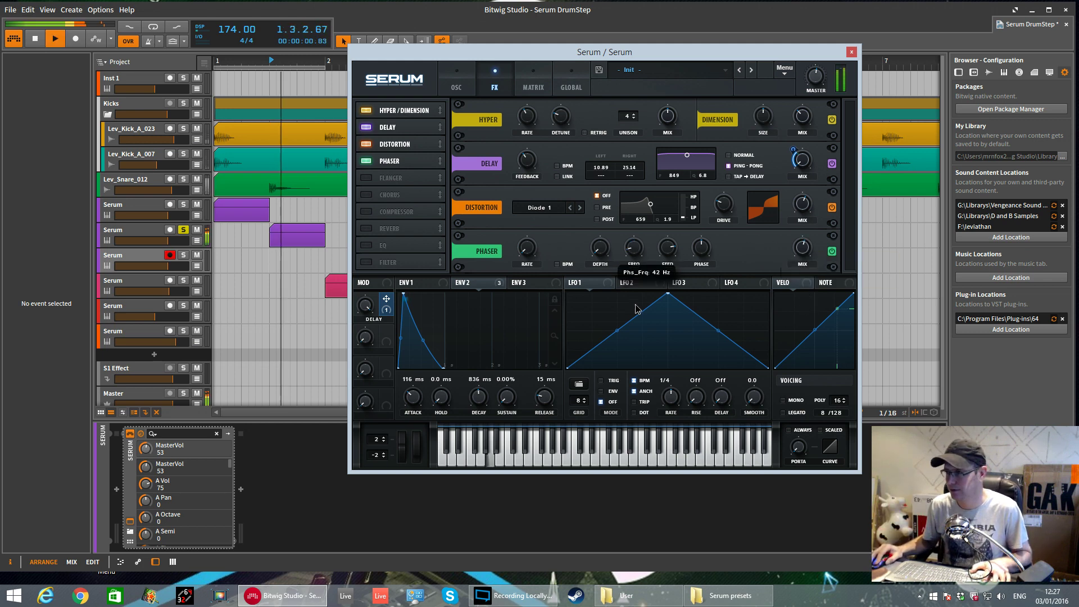
pyautogui.press('space')
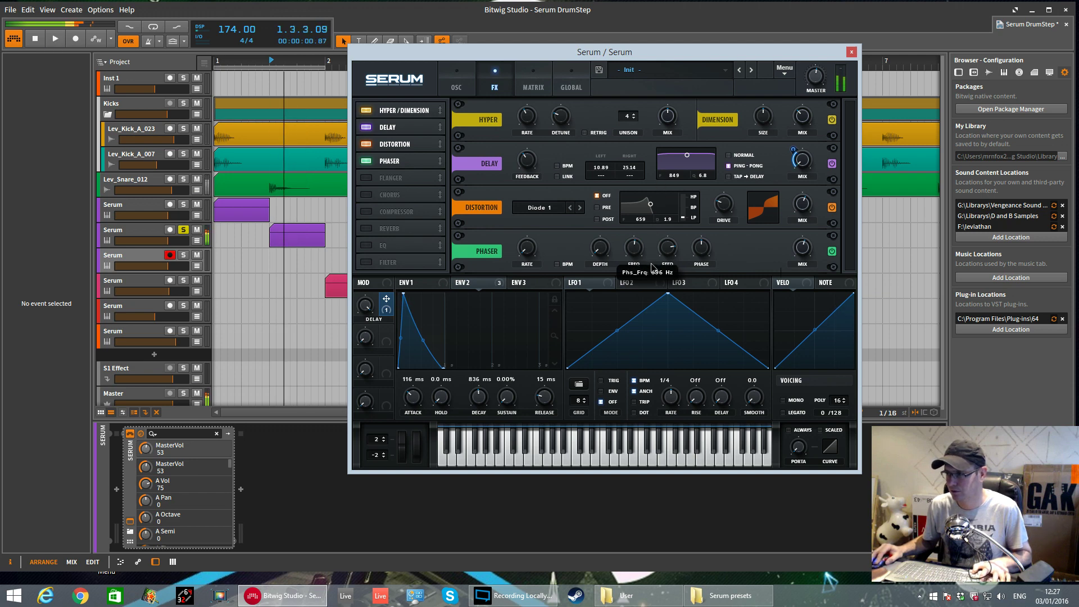
pyautogui.moveTo(651, 277); pyautogui.dragTo(646, 315)
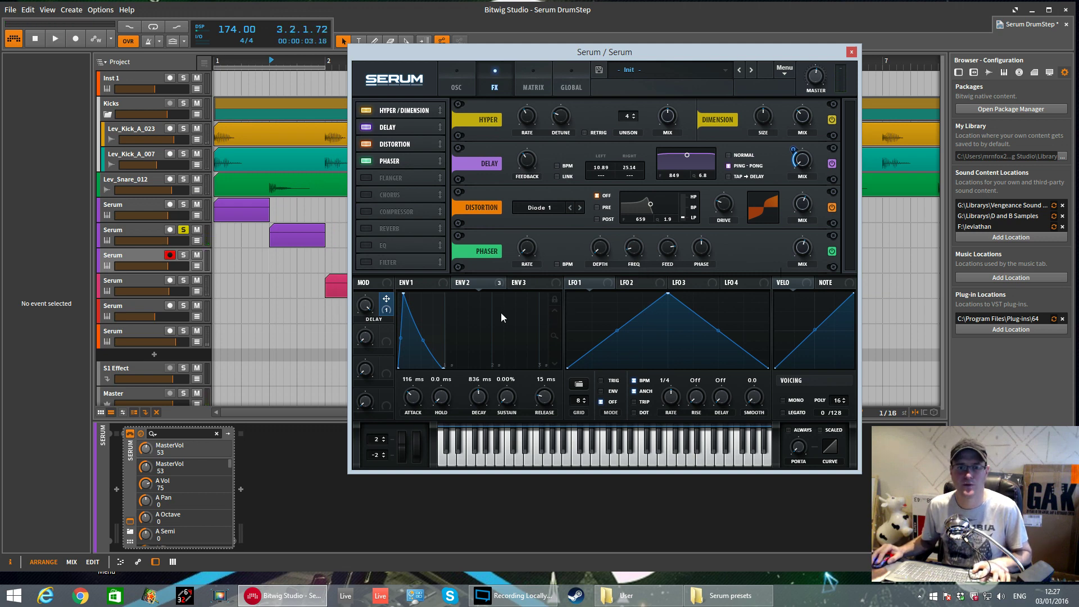
pyautogui.press('space')
# Modulate the phaser frequency with Env 2, then enable EQ and place it after Phaser
pyautogui.moveTo(459, 283); pyautogui.dragTo(628, 275)
pyautogui.press('space')
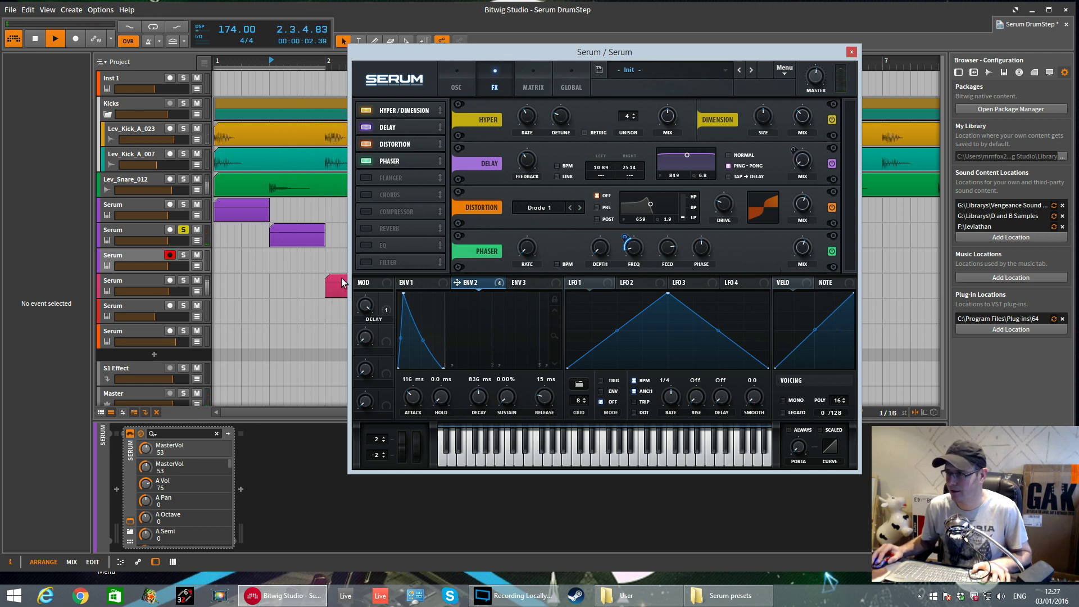
pyautogui.click(401, 247)
pyautogui.moveTo(401, 246); pyautogui.dragTo(405, 181)
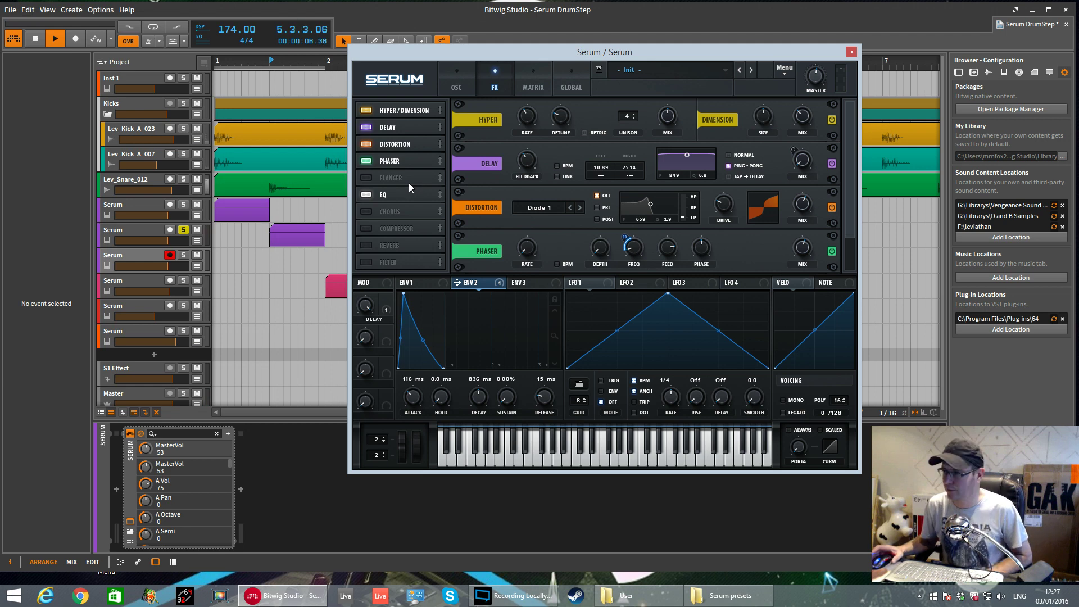
# Boost the EQ's low band to 8.0 dB and high band to 5.5 dB while auditioning
pyautogui.press('space')
pyautogui.press('space')
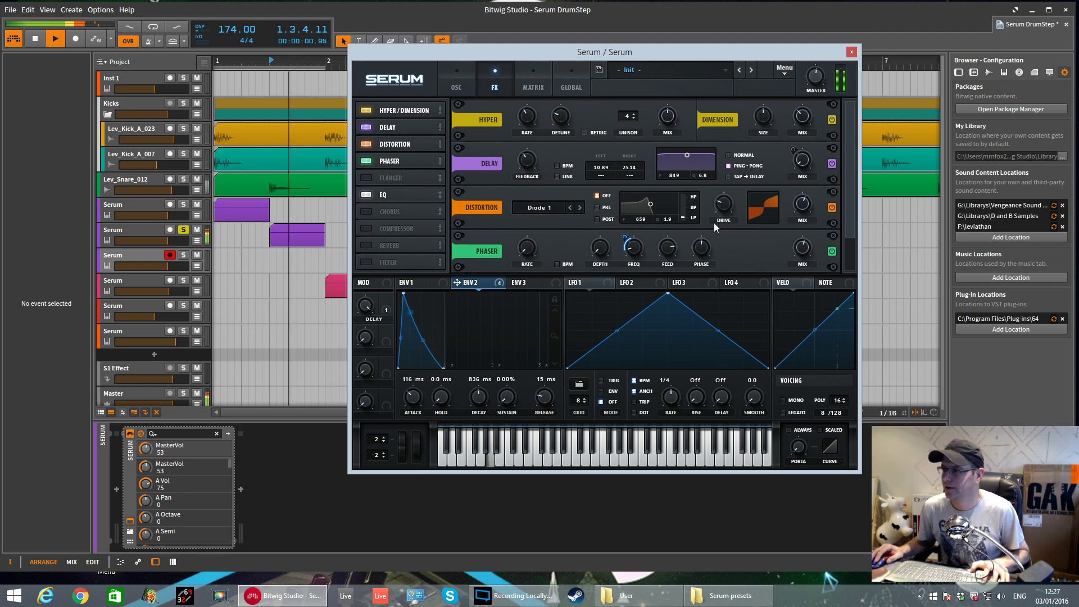
pyautogui.press('space')
pyautogui.scroll(-1, 714, 224)
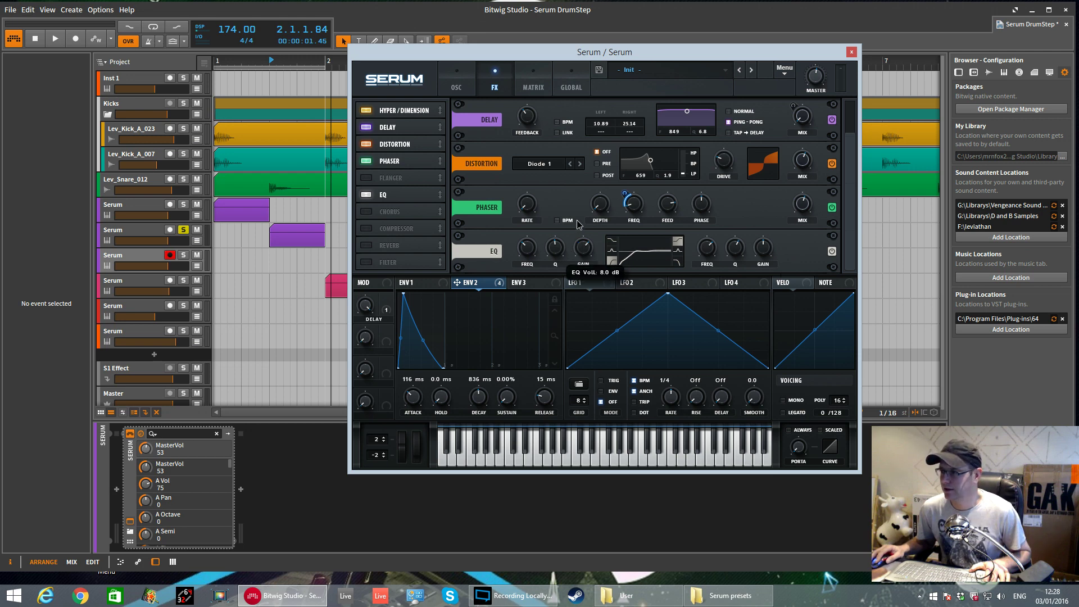
pyautogui.press('space')
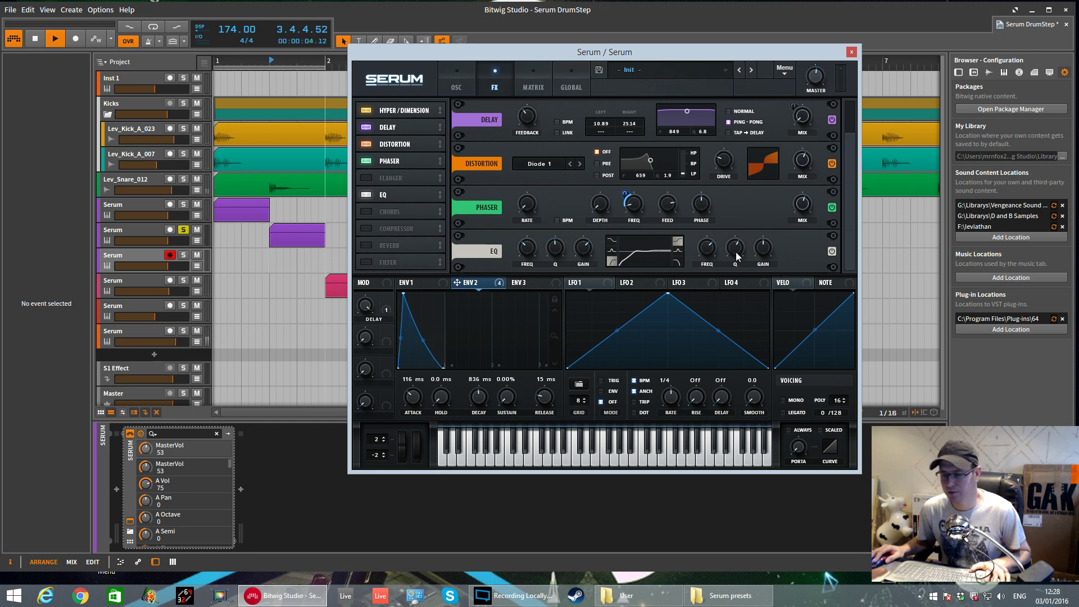
pyautogui.moveTo(762, 245)
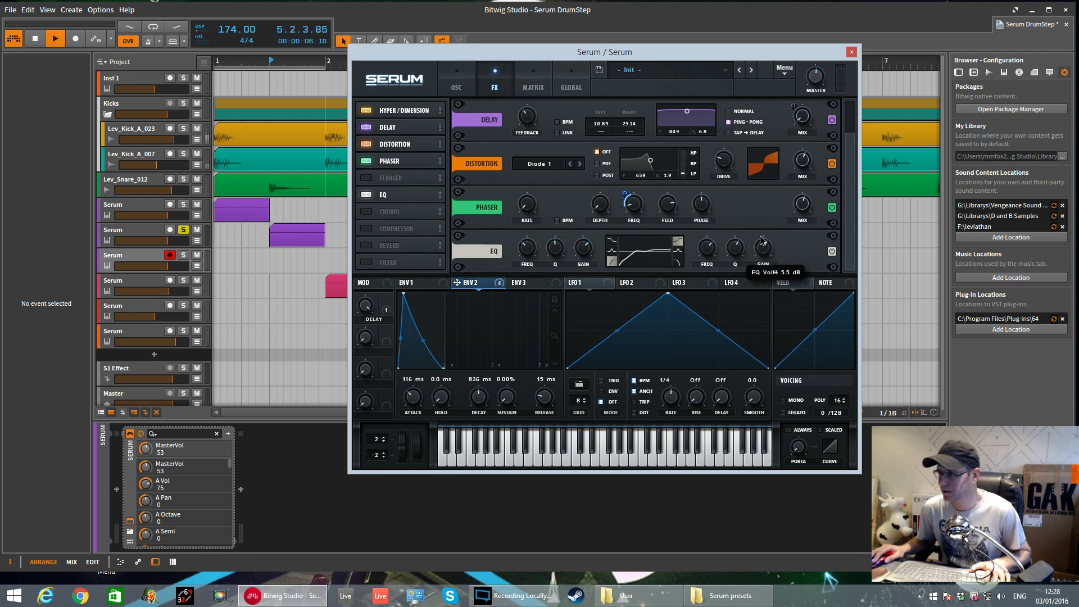
pyautogui.press('space')
pyautogui.press('space')
pyautogui.press('space')
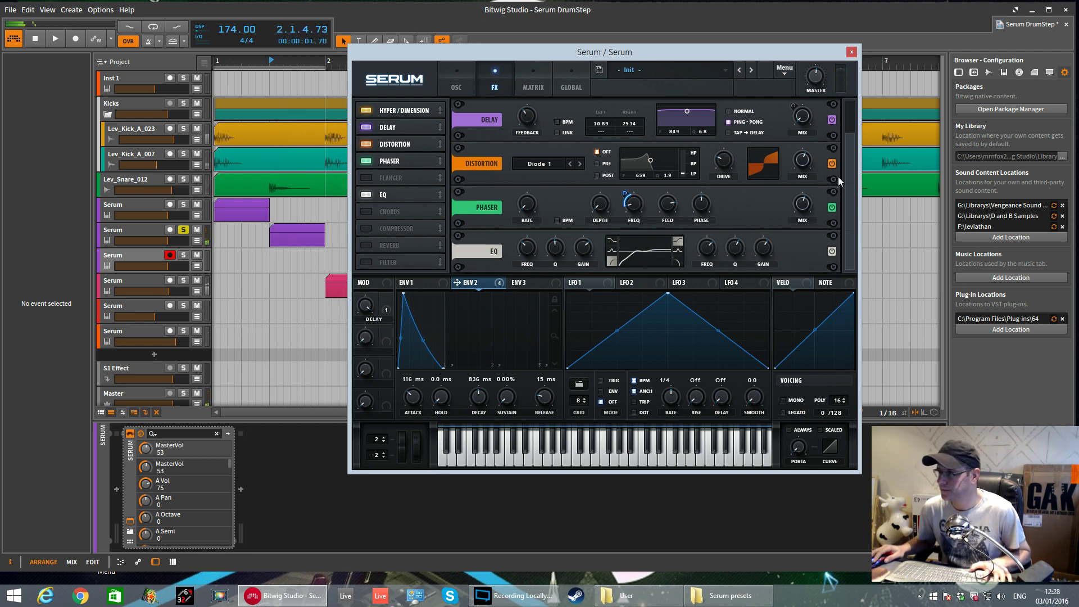
# Enable Reverb and reorder it next to the EQ in the FX chain, auditioning playback
pyautogui.click(376, 245)
pyautogui.moveTo(401, 254); pyautogui.dragTo(402, 227)
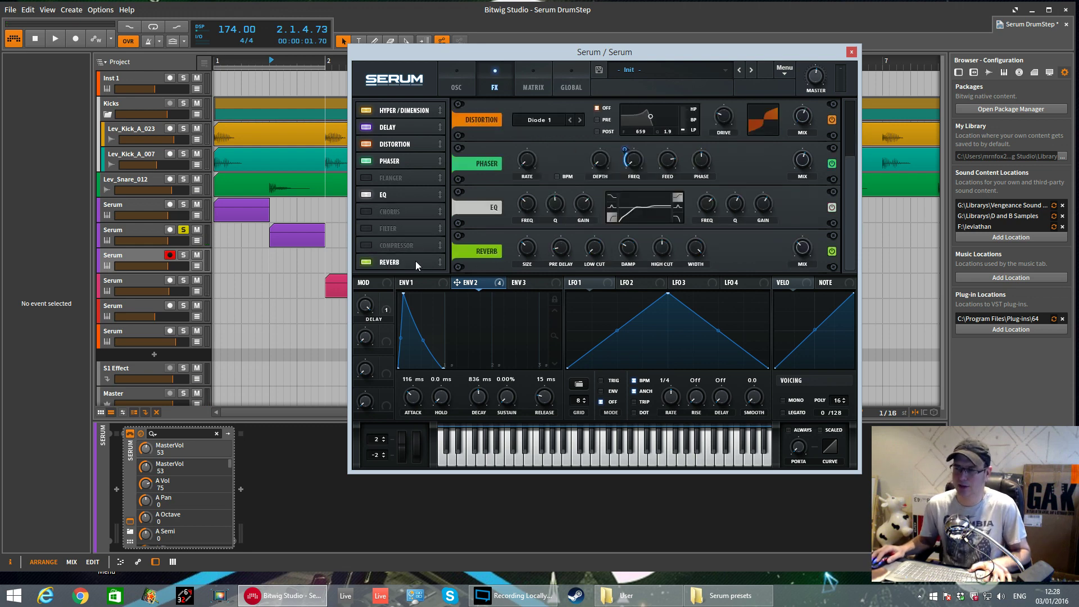
pyautogui.moveTo(398, 264); pyautogui.dragTo(404, 214)
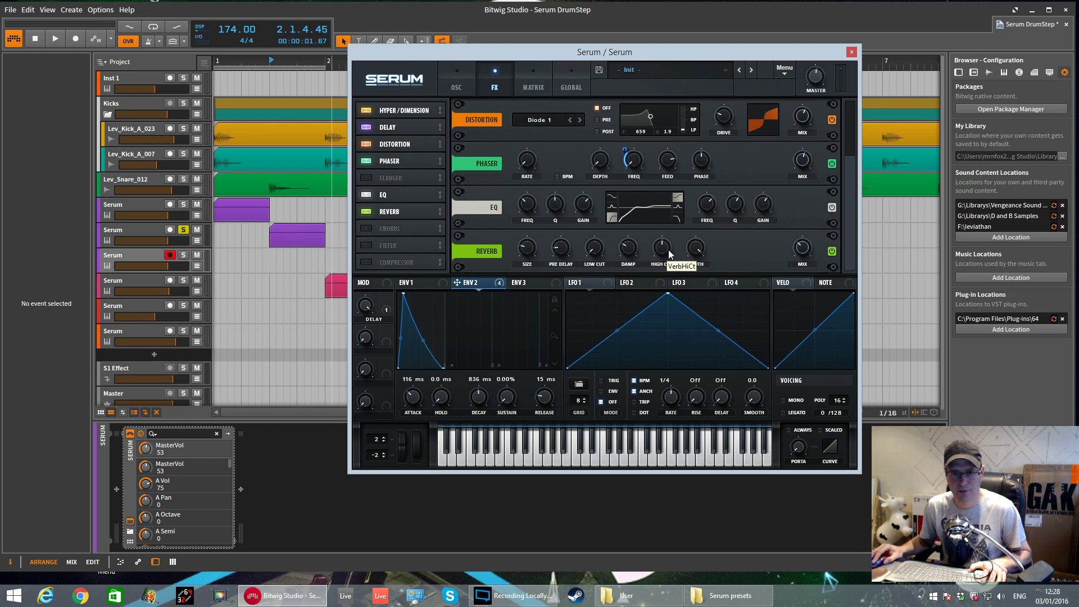
pyautogui.press('space')
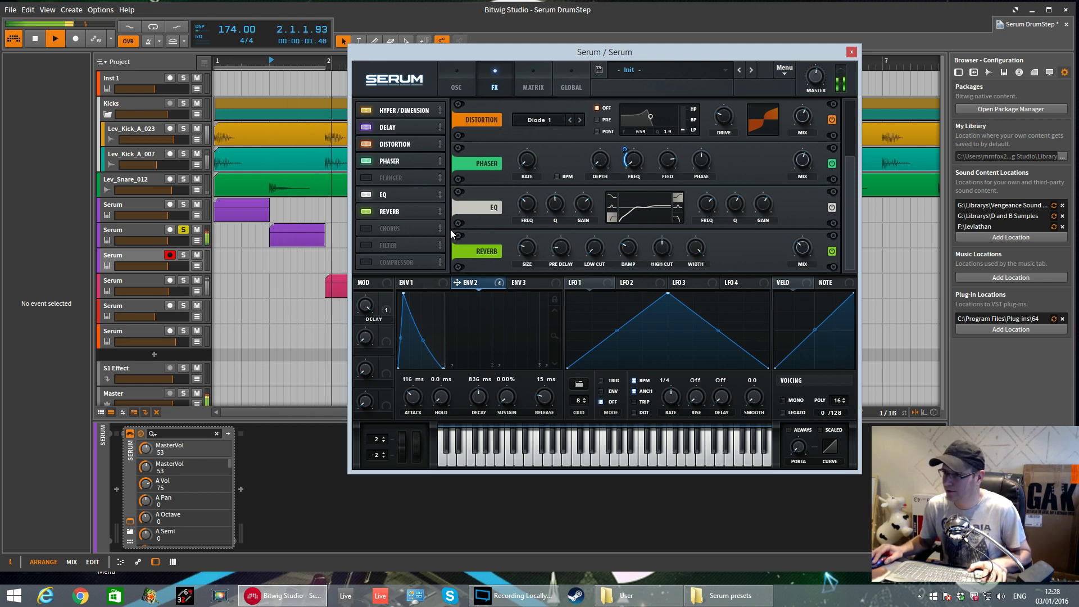
pyautogui.press('space')
pyautogui.press('space')
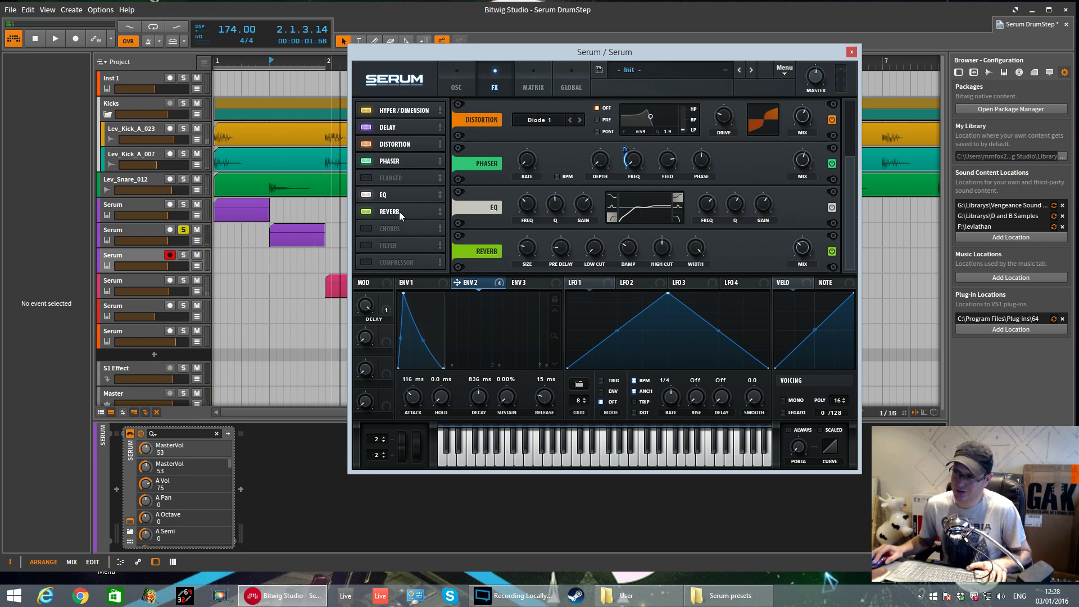
pyautogui.press('space')
pyautogui.moveTo(399, 211)
pyautogui.mouseDown()
pyautogui.moveTo(396, 194)
pyautogui.moveTo(389, 235)
pyautogui.moveTo(392, 223)
pyautogui.mouseUp()
pyautogui.press('space')
pyautogui.press('space')
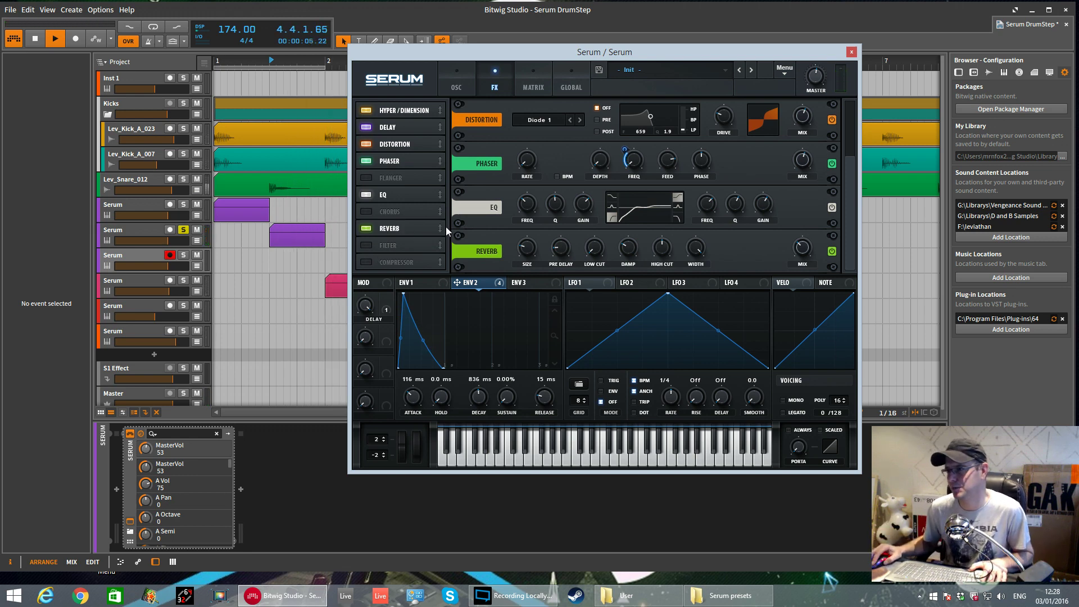
pyautogui.press('space')
pyautogui.press('space')
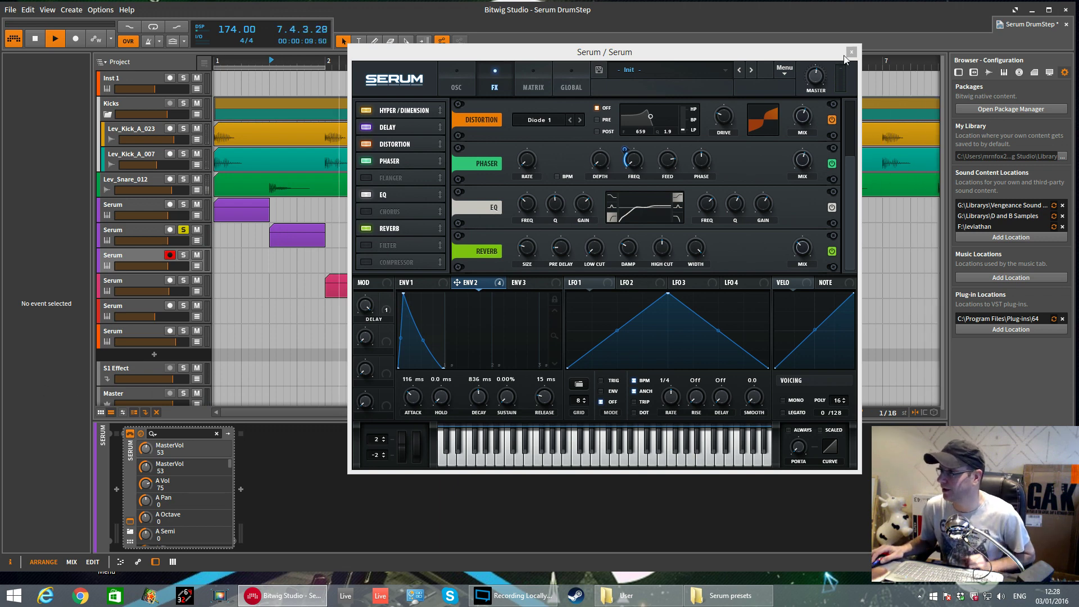
# Close Serum, select and arm the second Serum track, and open its Serum editor
pyautogui.click(850, 52)
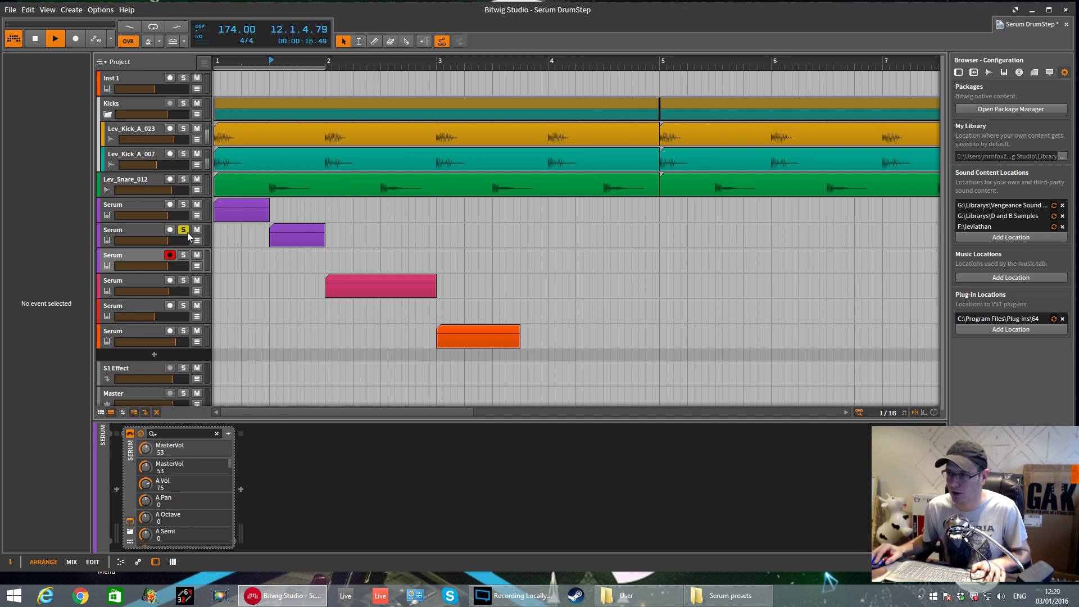
pyautogui.click(215, 240)
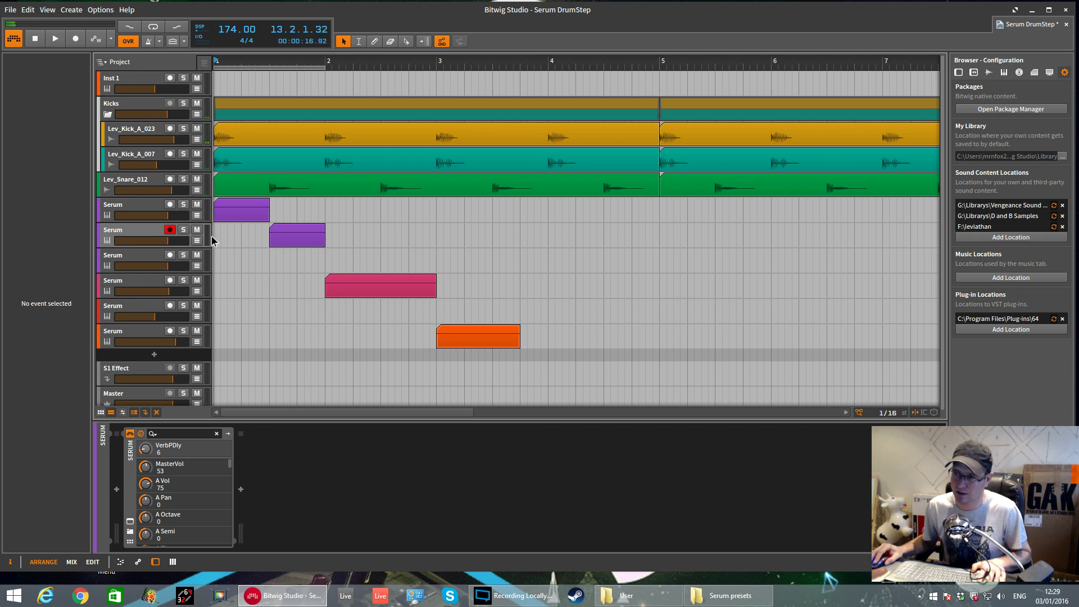
pyautogui.press('space')
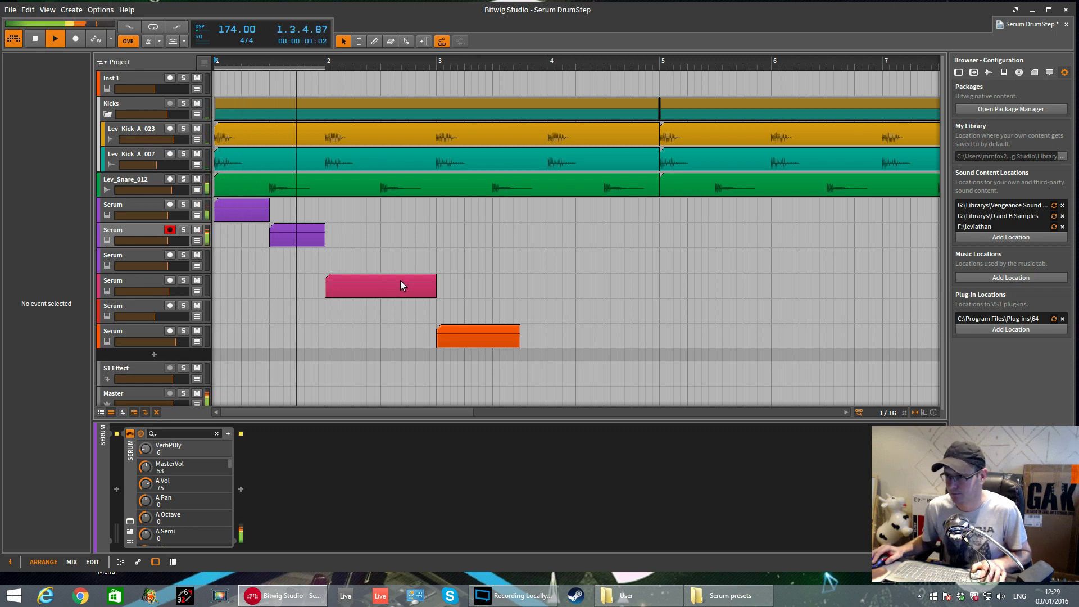
pyautogui.press('space')
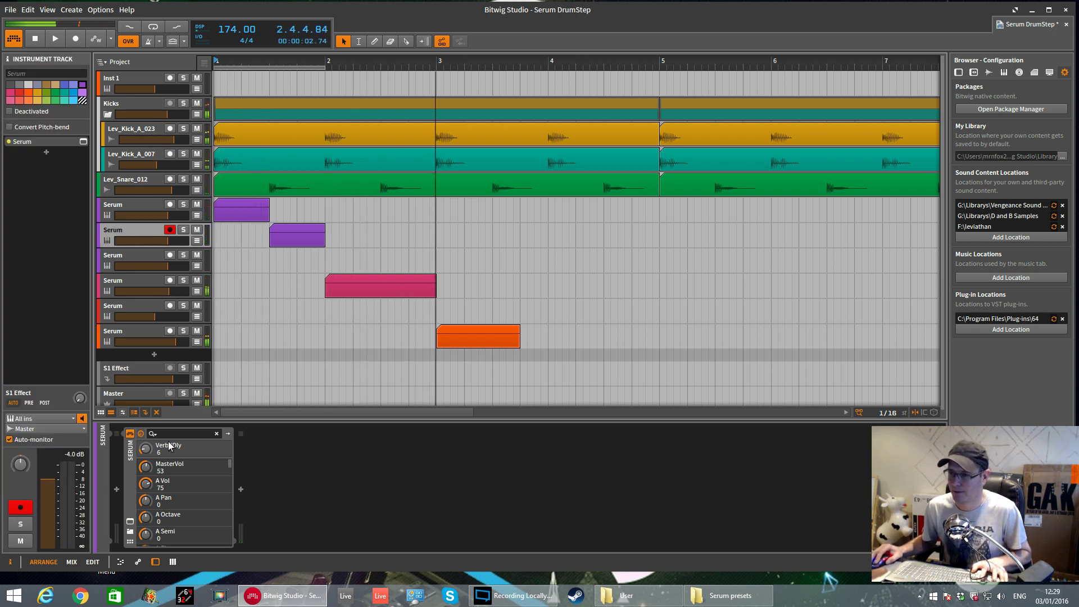
pyautogui.press('space')
pyautogui.click(130, 522)
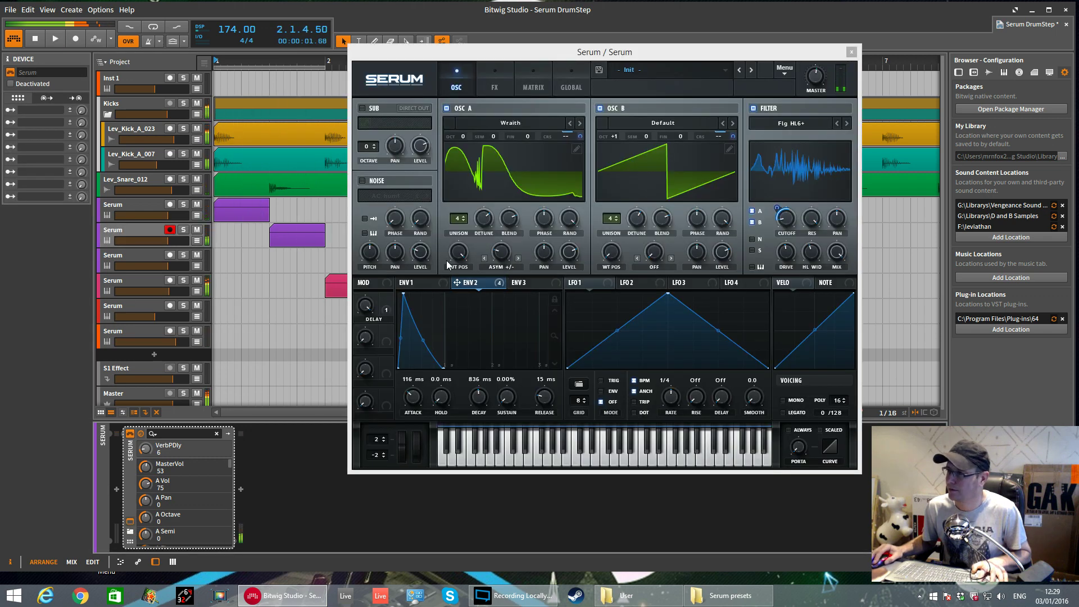
# Bend the Env 2 decay curve upward into a convex shape, then reposition the Serum window
pyautogui.press('space')
pyautogui.moveTo(424, 341); pyautogui.dragTo(442, 318)
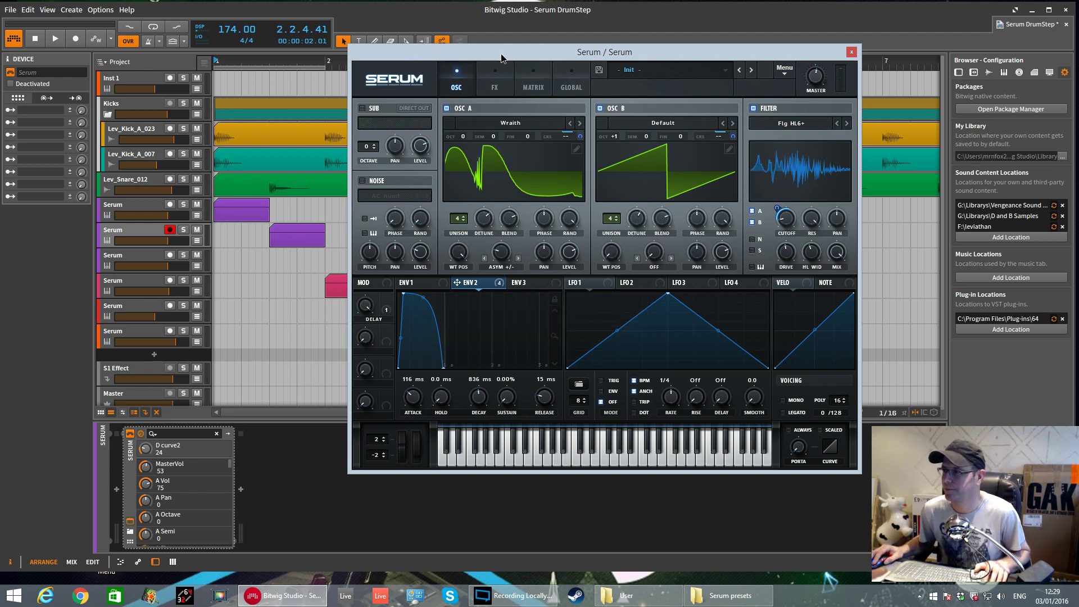
pyautogui.moveTo(502, 58)
pyautogui.mouseDown()
pyautogui.moveTo(500, 71)
pyautogui.moveTo(490, 42)
pyautogui.mouseUp()
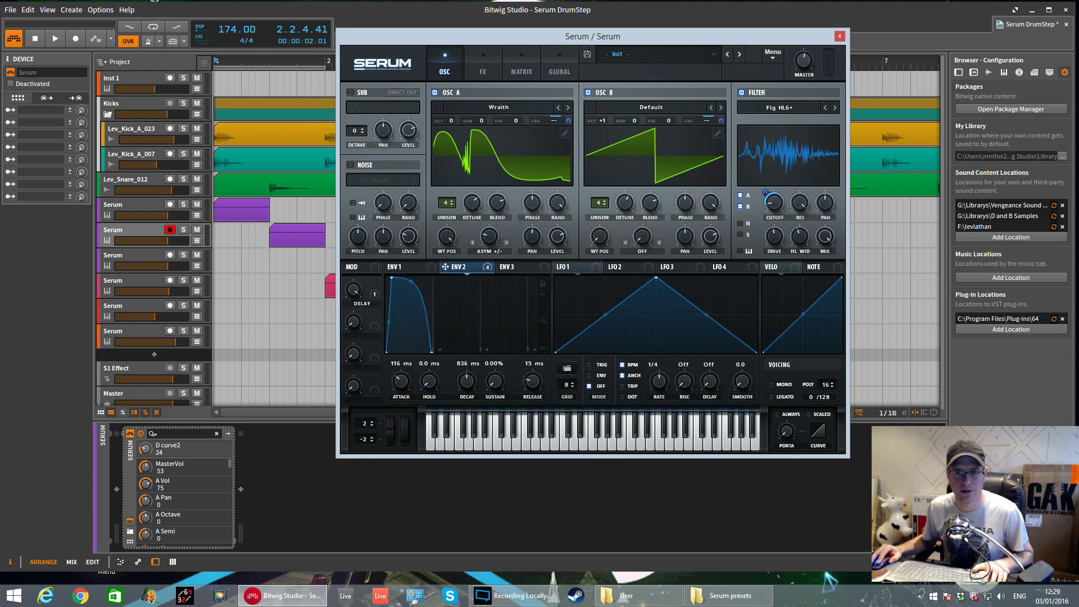
pyautogui.hotkey('alt', 'Tab')
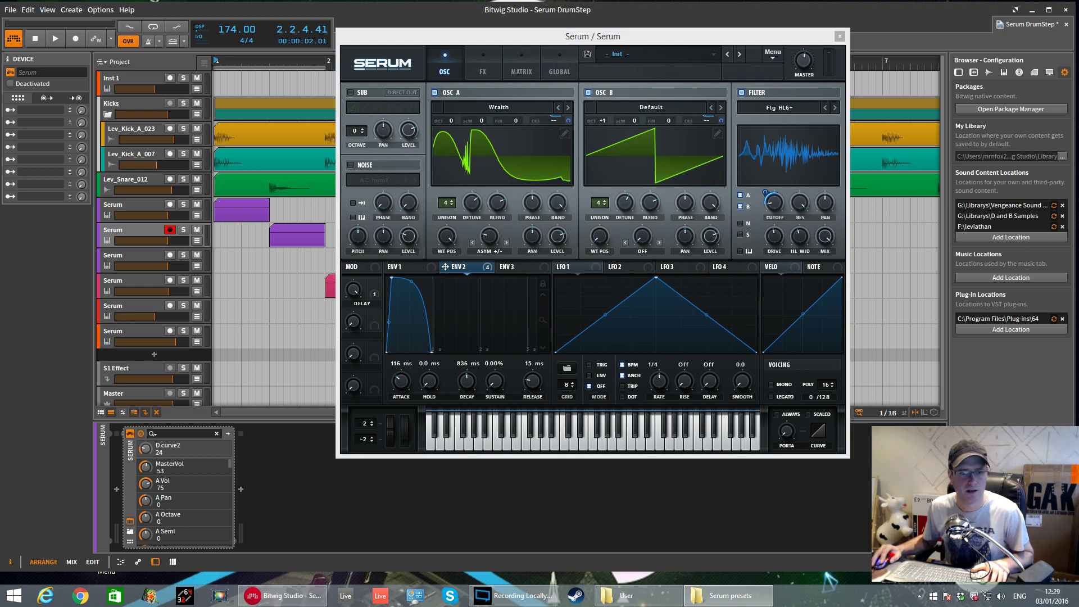
pyautogui.hotkey('alt', 'F4')
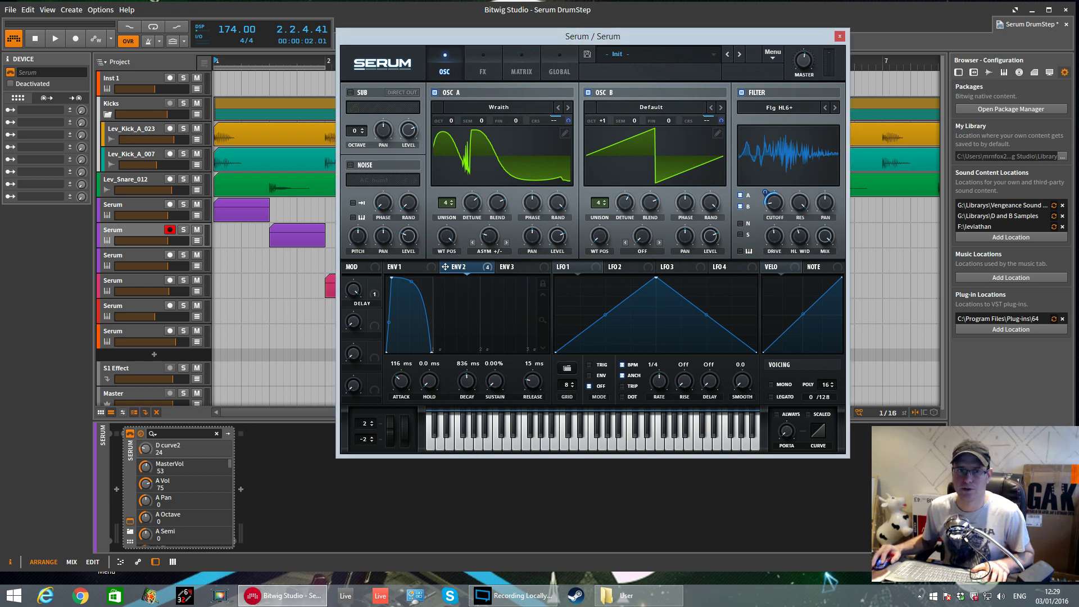
pyautogui.hotkey('alt', 'Tab')
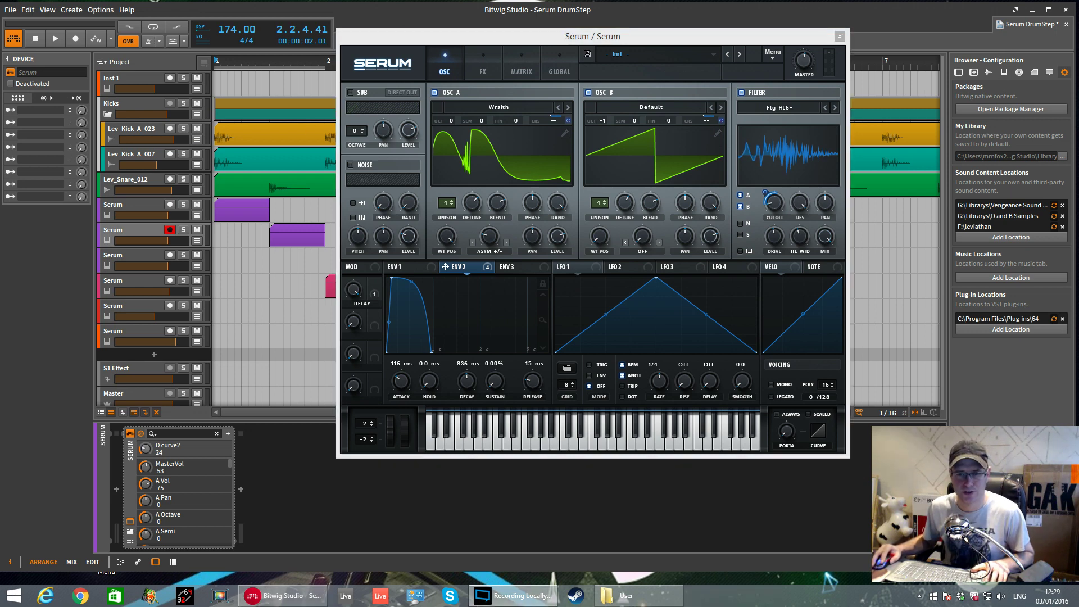